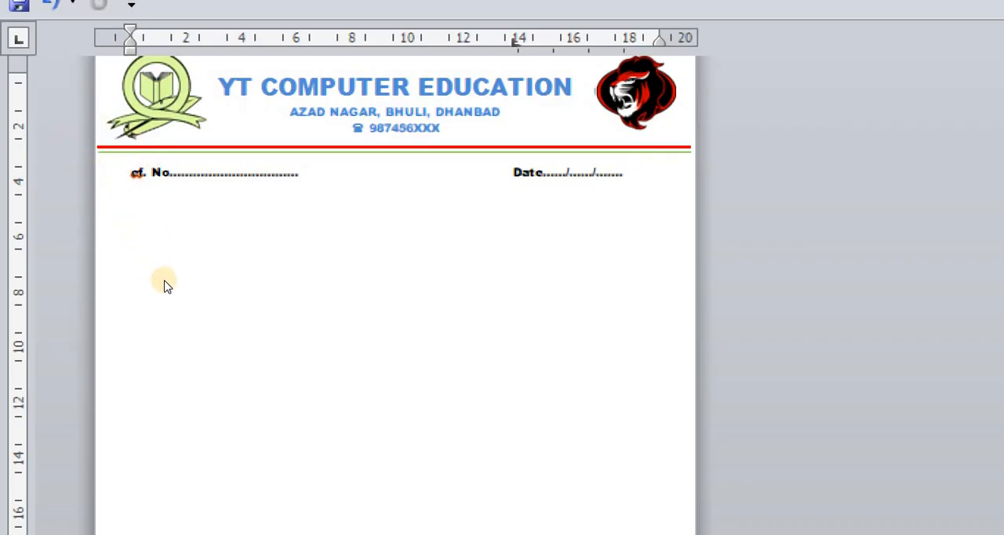
Create a new blank document from the letterhead file and maximize its window
scroll(165, 285, "down", 1)
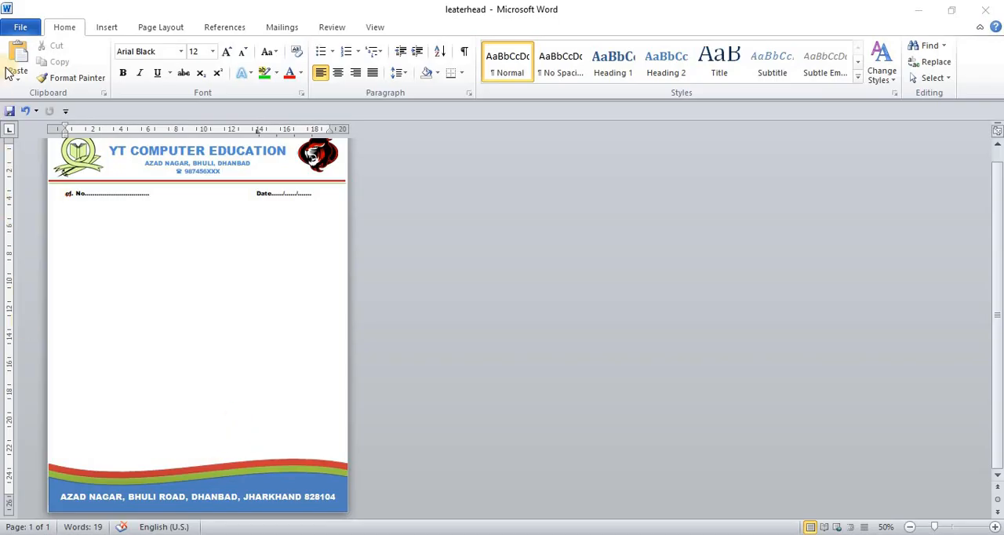
left_click(22, 29)
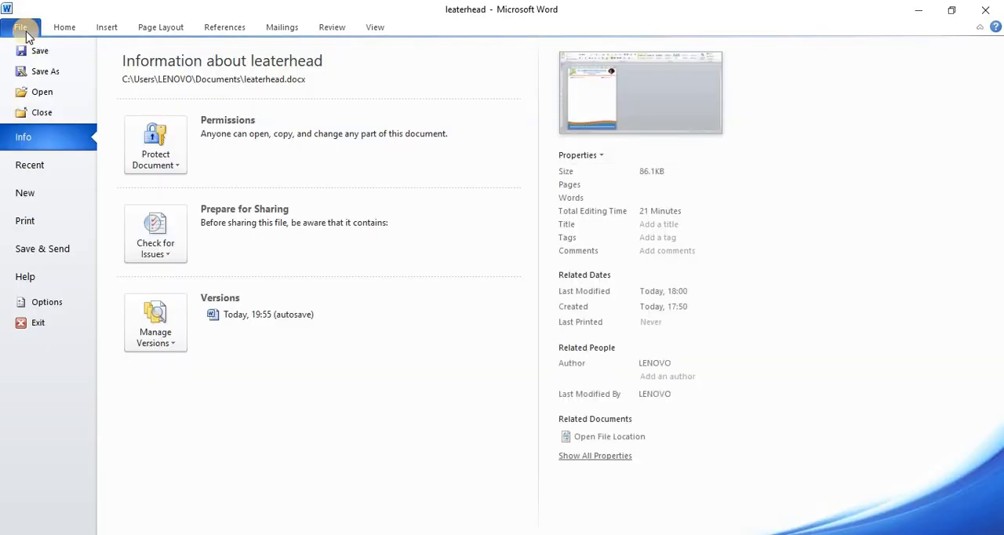
left_click(47, 195)
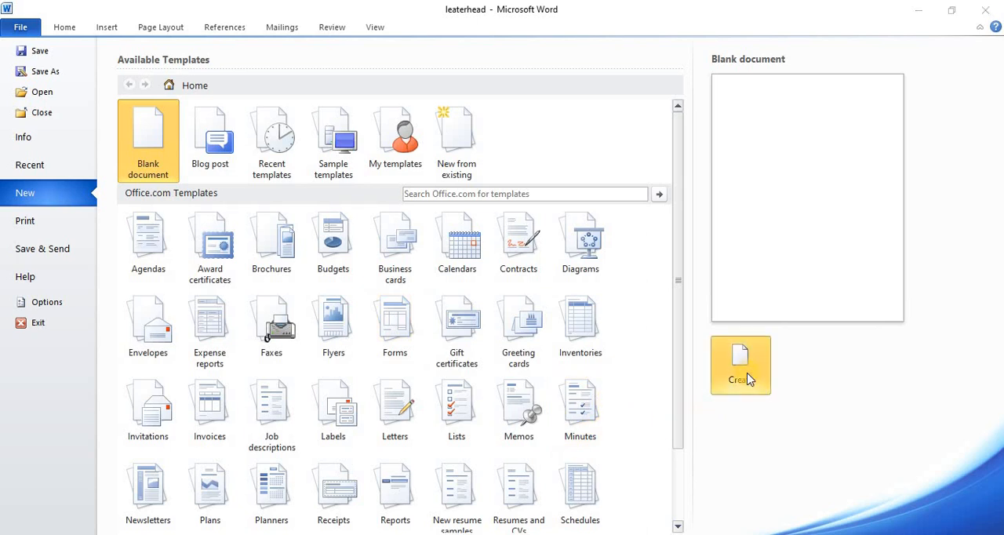
left_click(740, 369)
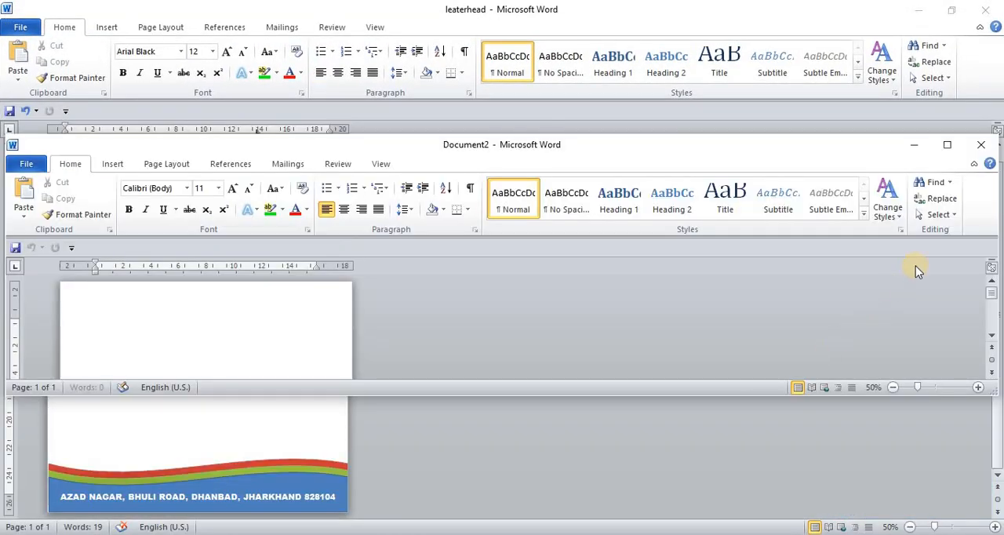
left_click(947, 144)
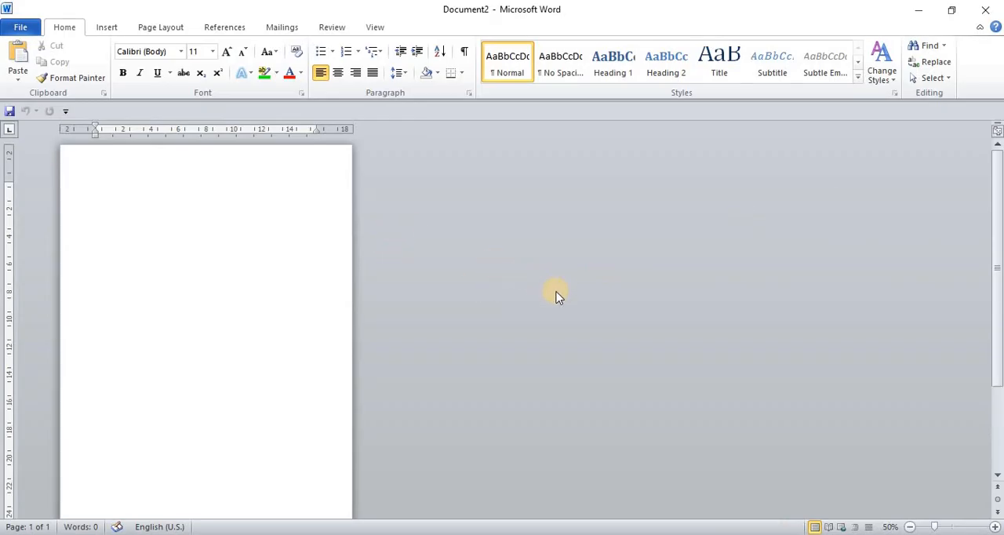
Set the blank document's paper size to Letter 8.5 x 11 in and its margins to Narrow
scroll(555, 297, "up", 9)
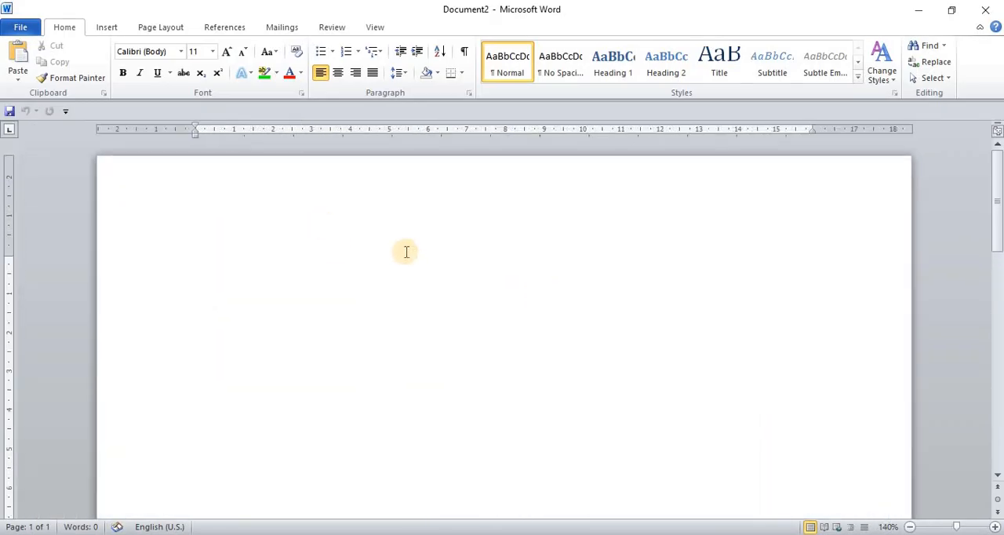
left_click(160, 30)
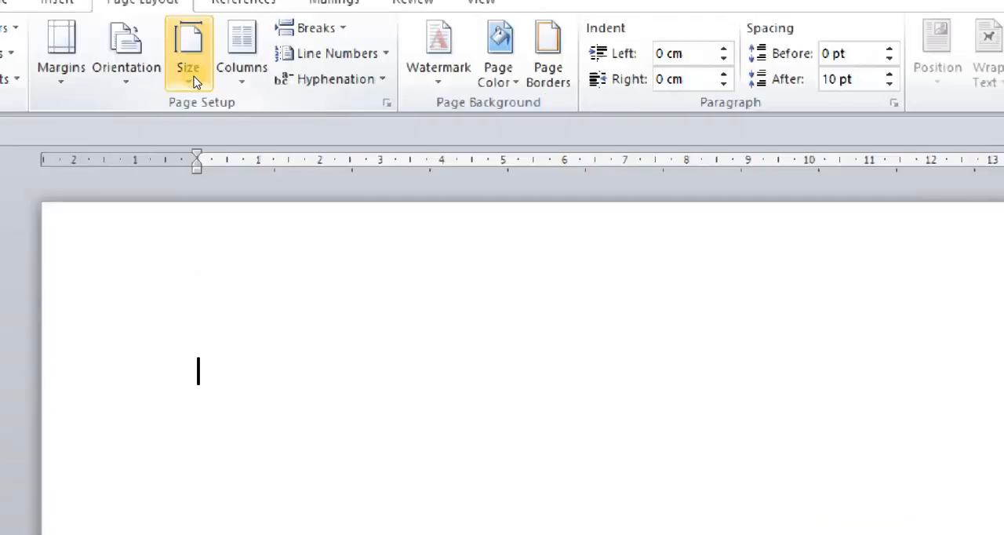
left_click(195, 82)
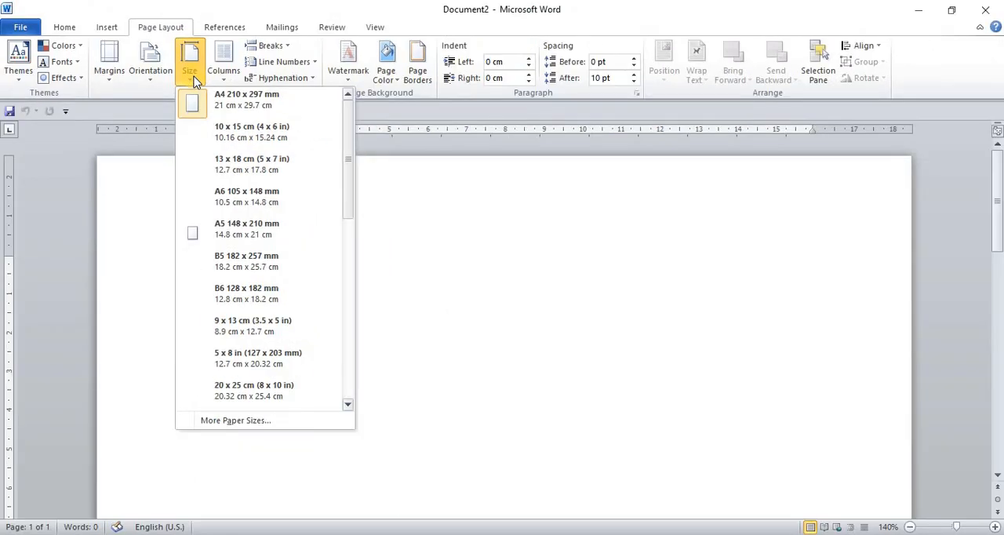
scroll(256, 321, "down", 2)
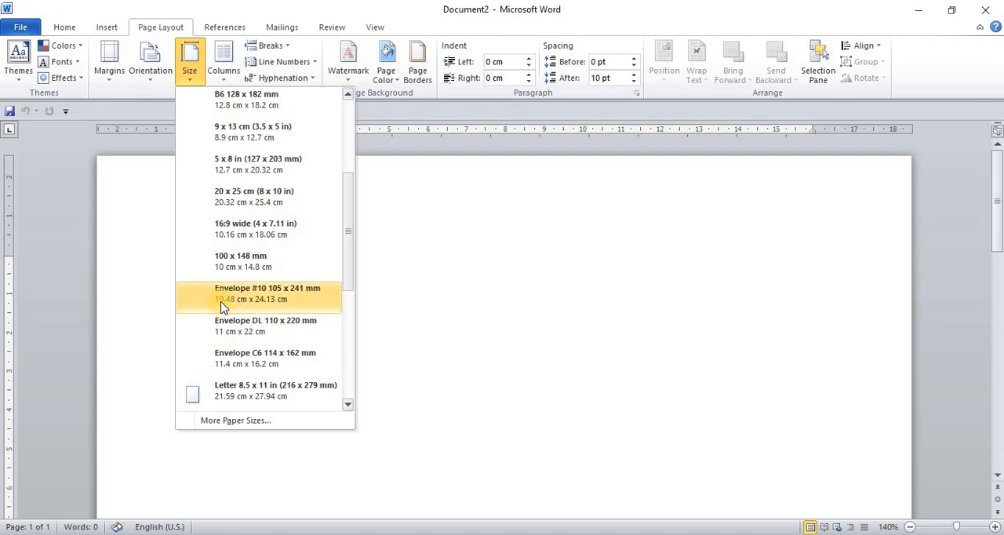
scroll(235, 310, "down", 1)
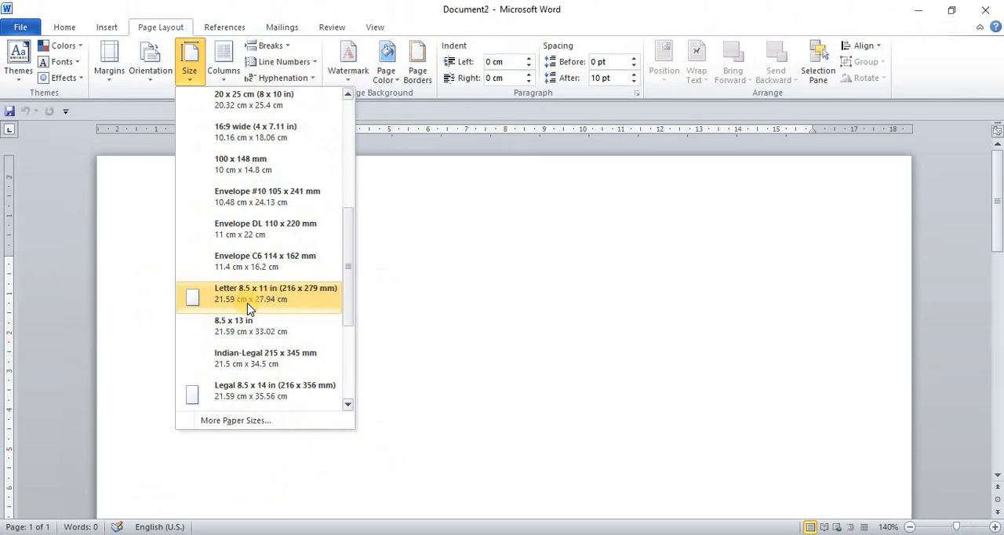
left_click(248, 306)
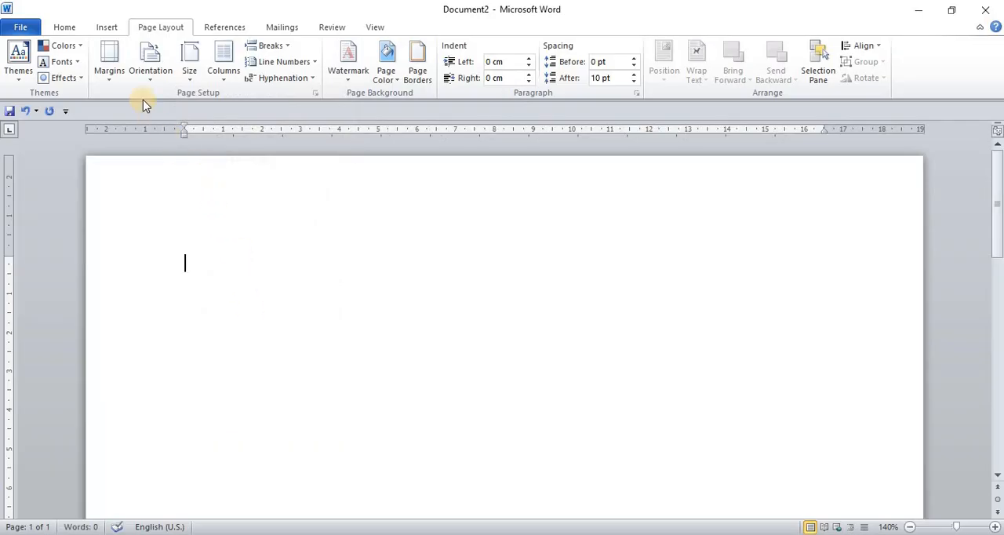
left_click(109, 79)
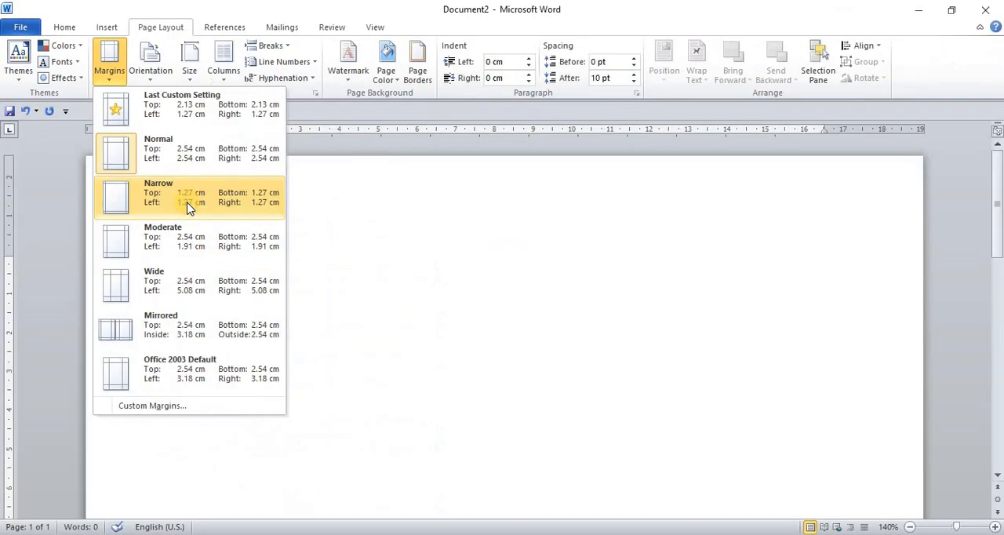
left_click(186, 202)
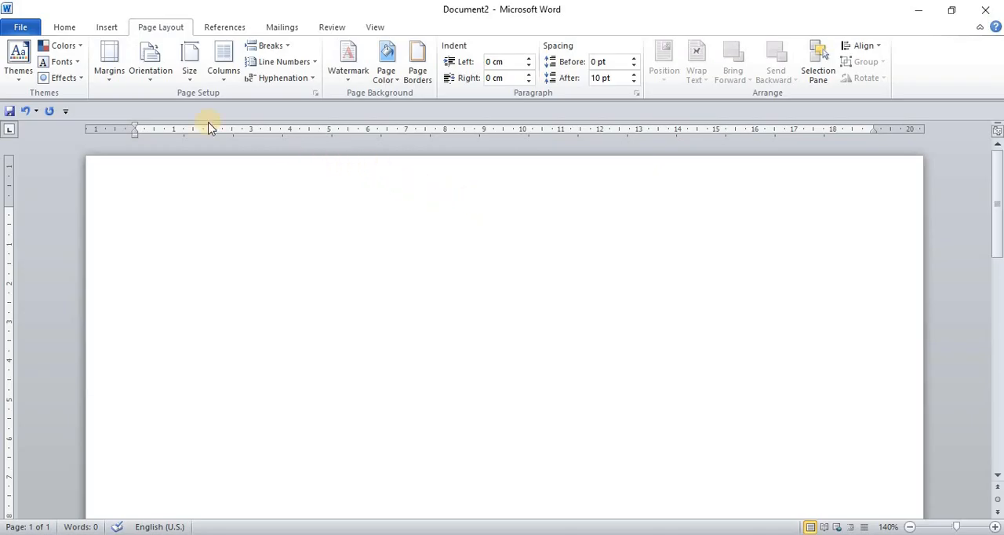
Enter the centered heading "YT COMPUTER EDUCATION" on the first line of the page
left_click(67, 30)
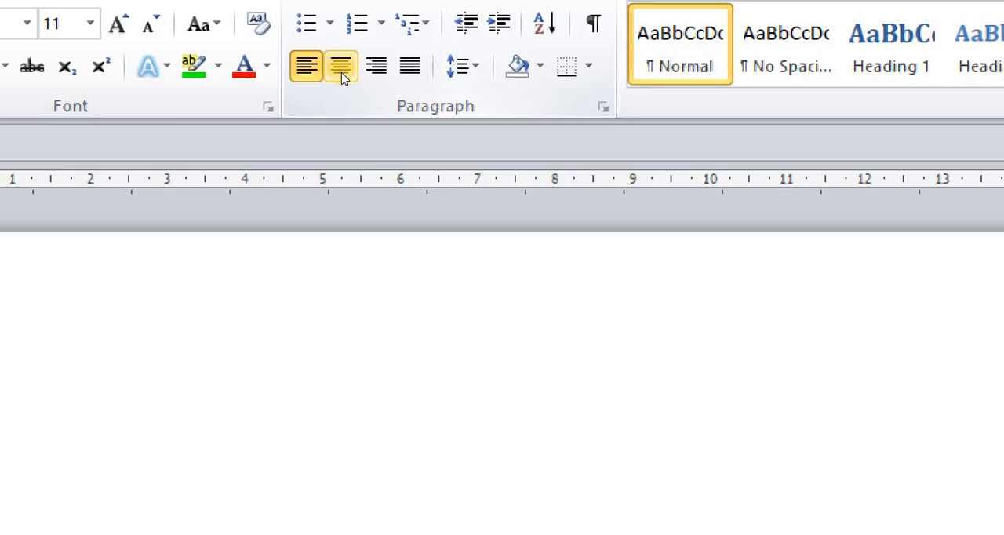
left_click(342, 79)
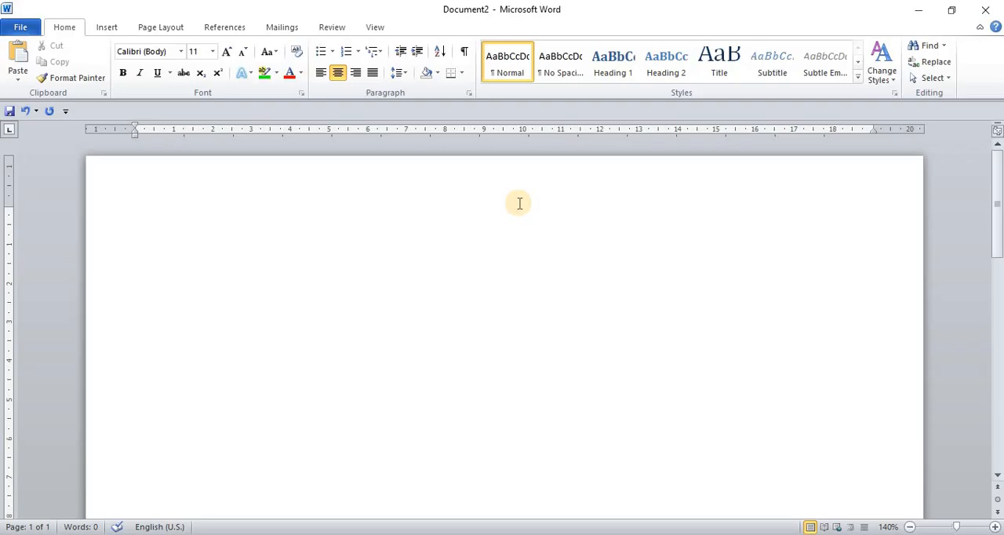
type("YT COMPUTER EDUCA")
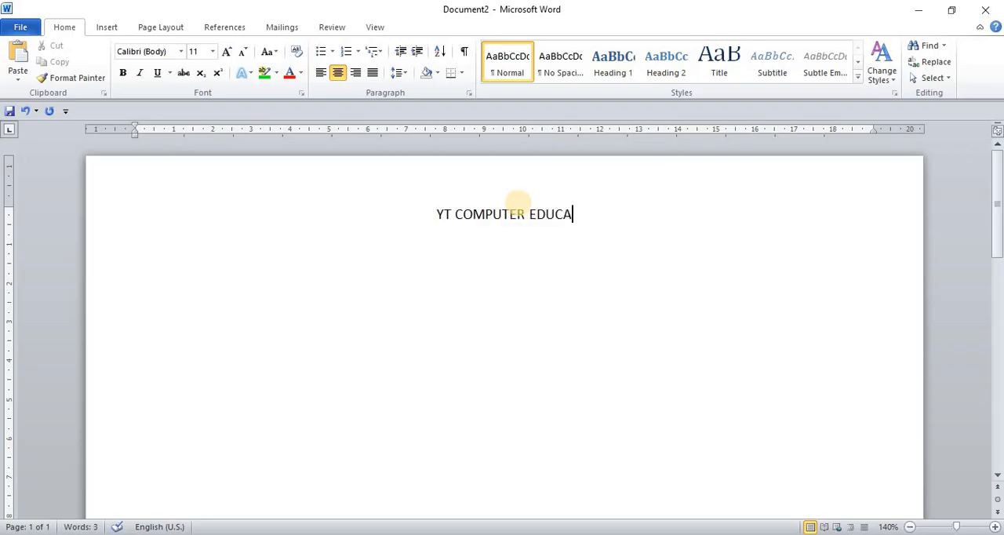
type("TION")
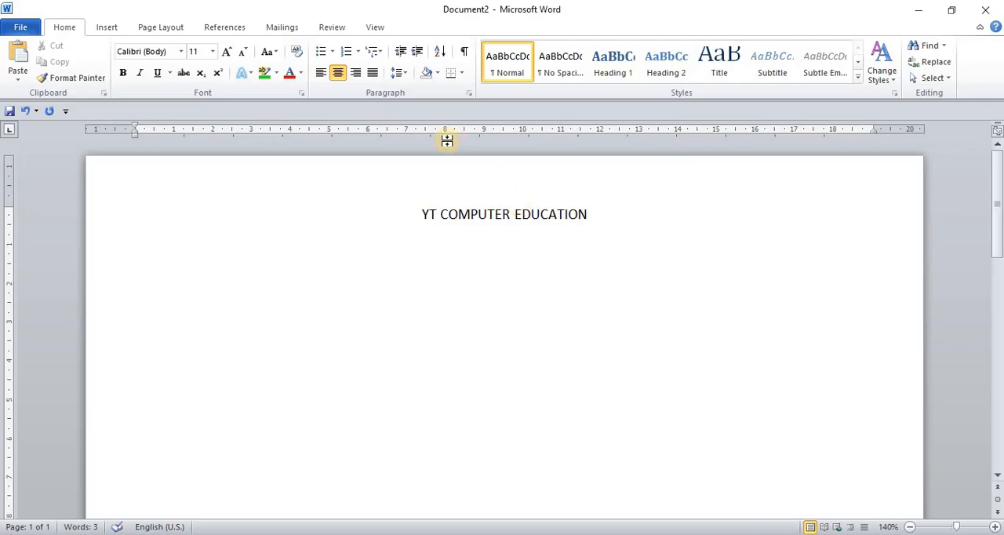
Format the heading "YT COMPUTER EDUCATION" in bold Arial Black at 24 pt
left_click_drag(421, 212, 573, 212)
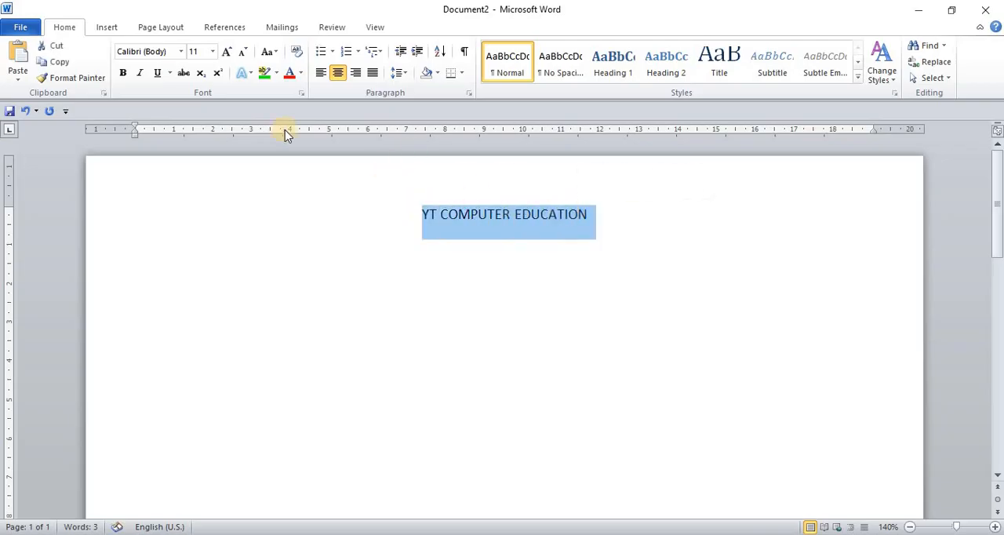
left_click(212, 51)
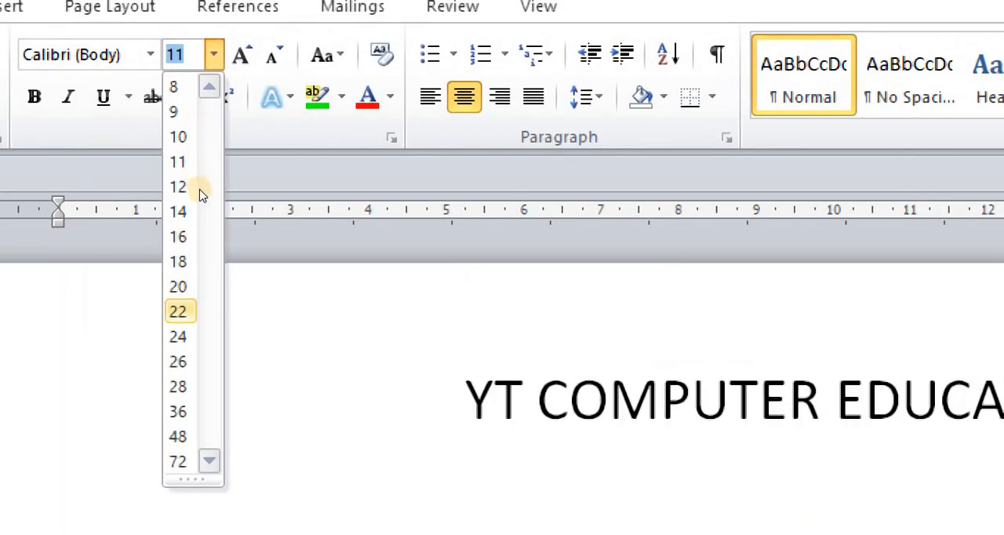
left_click(181, 337)
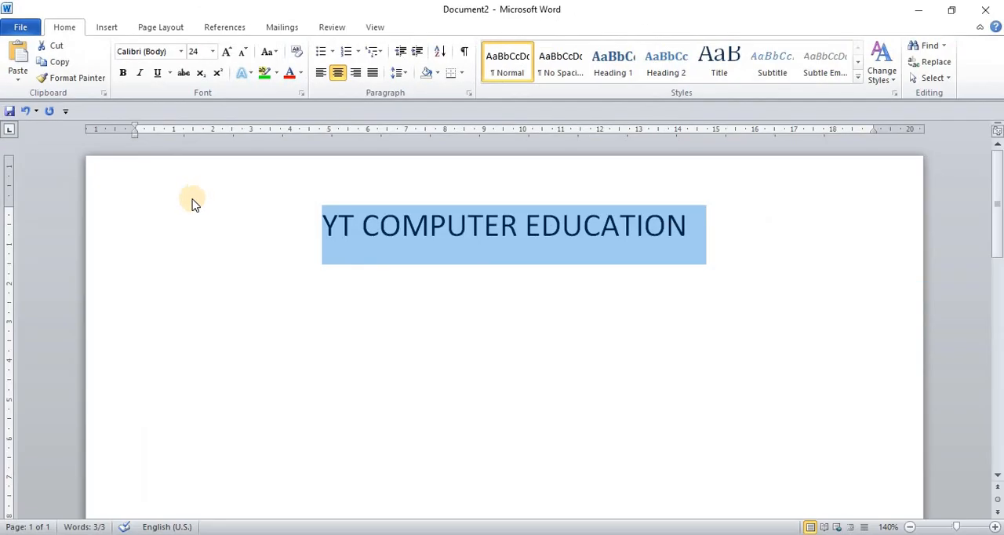
left_click(130, 76)
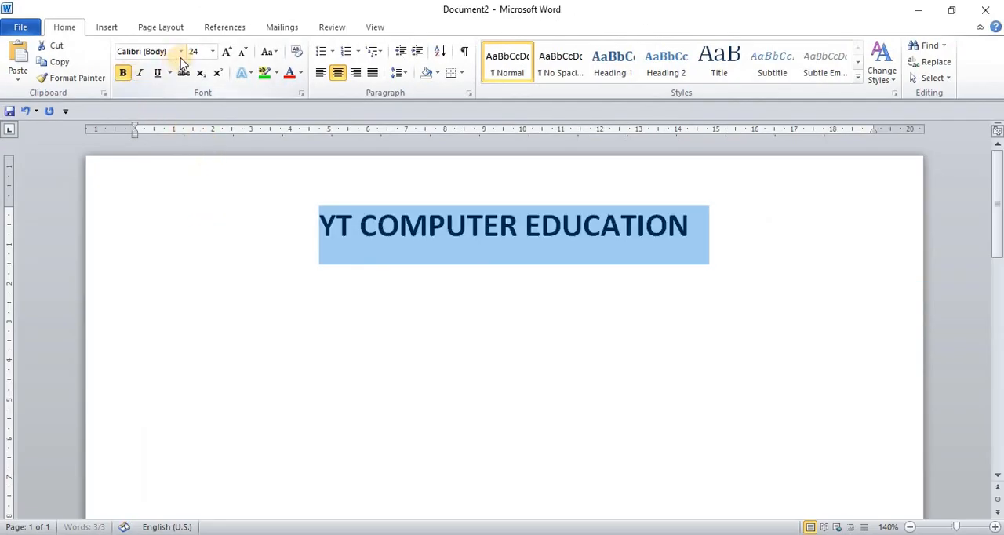
left_click(181, 53)
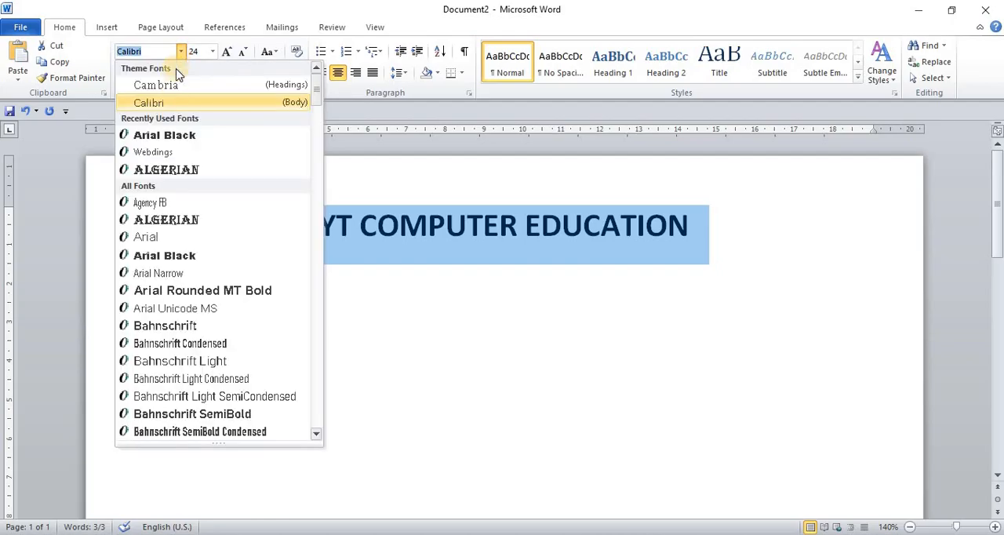
left_click(177, 137)
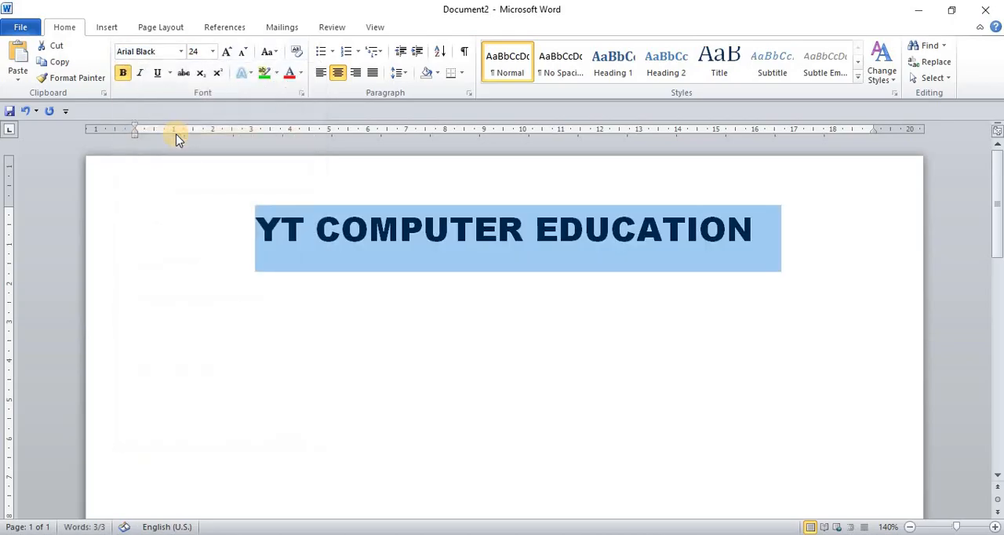
Set the heading paragraph's spacing after to 0 pt and its line spacing to Single
left_click(801, 227)
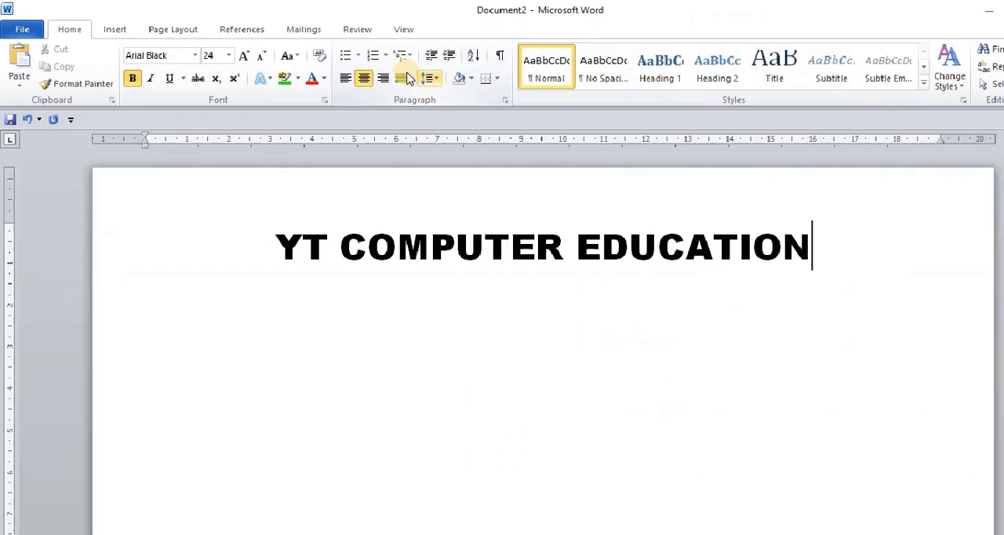
left_click(407, 76)
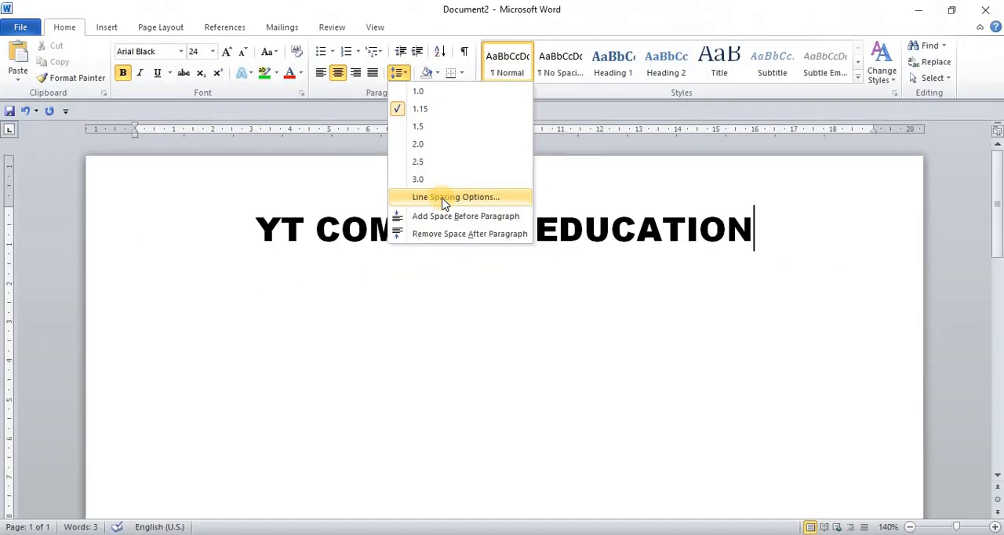
left_click(443, 201)
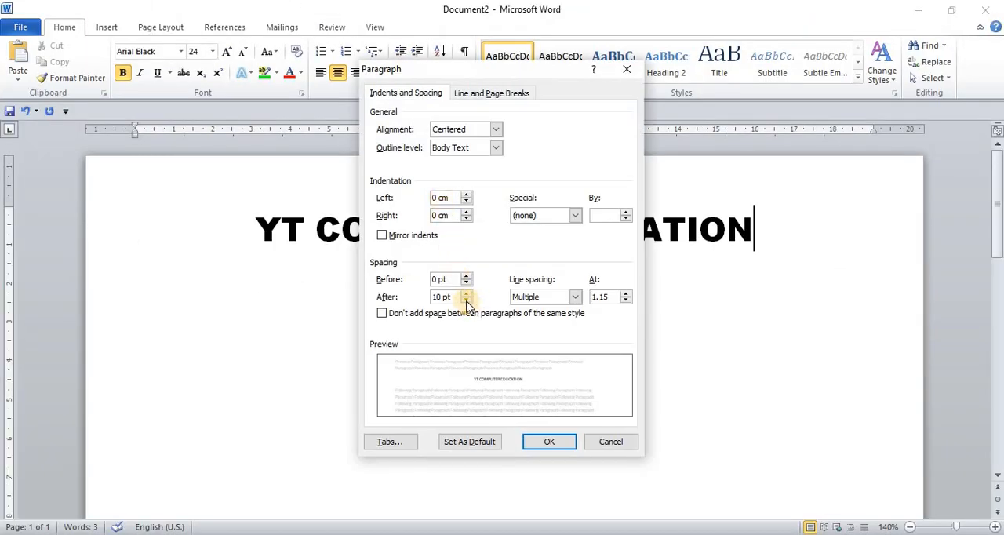
left_click(466, 301)
left_click(466, 301)
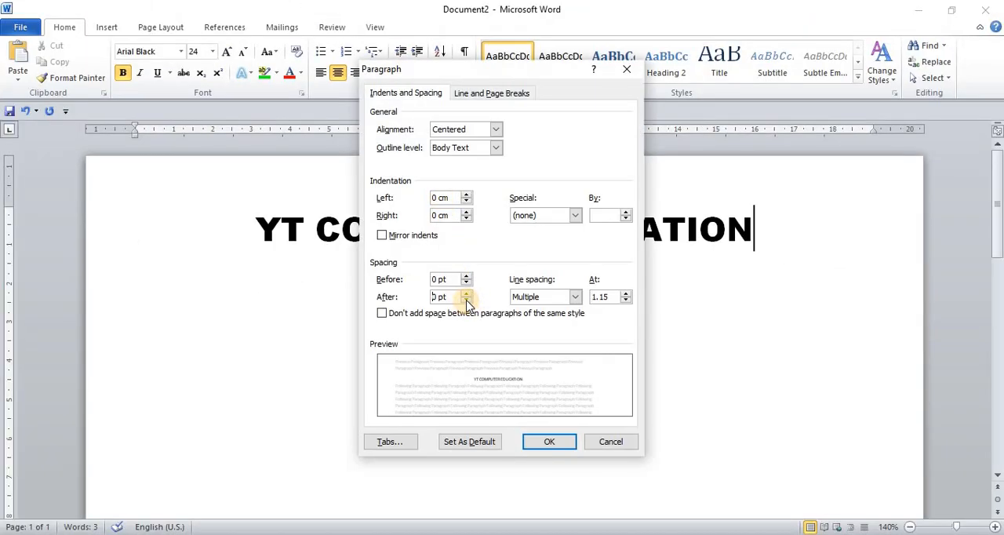
left_click(574, 298)
left_click(548, 310)
left_click(561, 442)
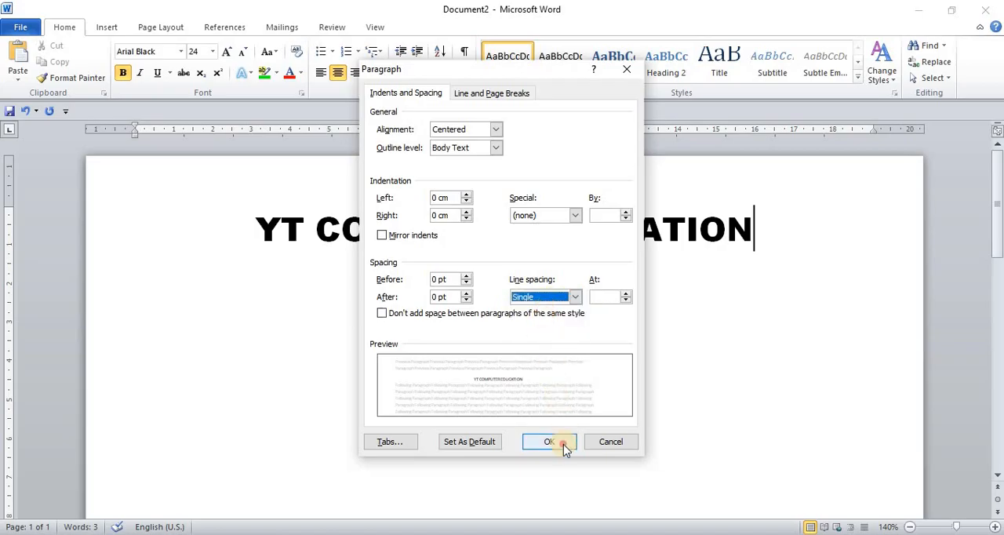
Add a line below the heading with the institute's address in capitals at 12 pt
key("Return")
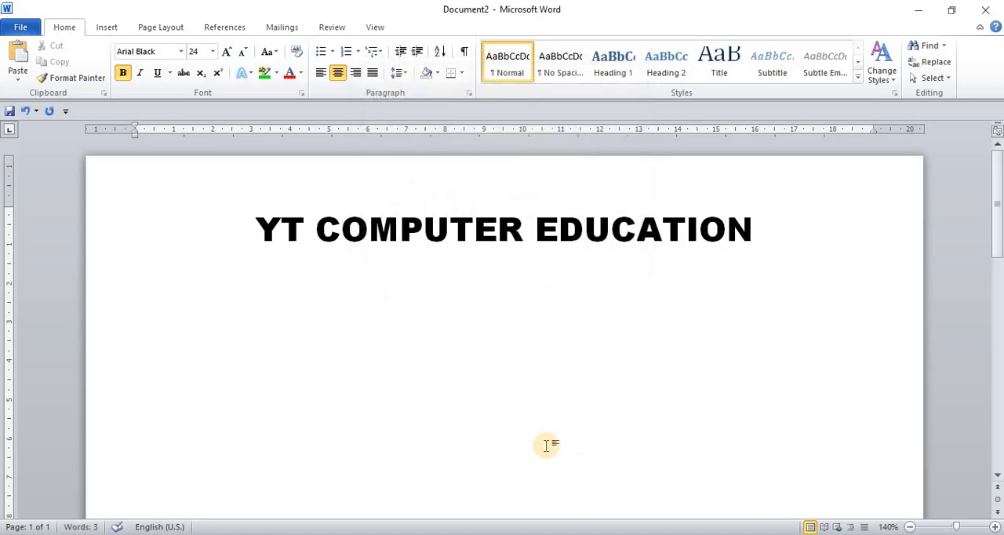
left_click(212, 55)
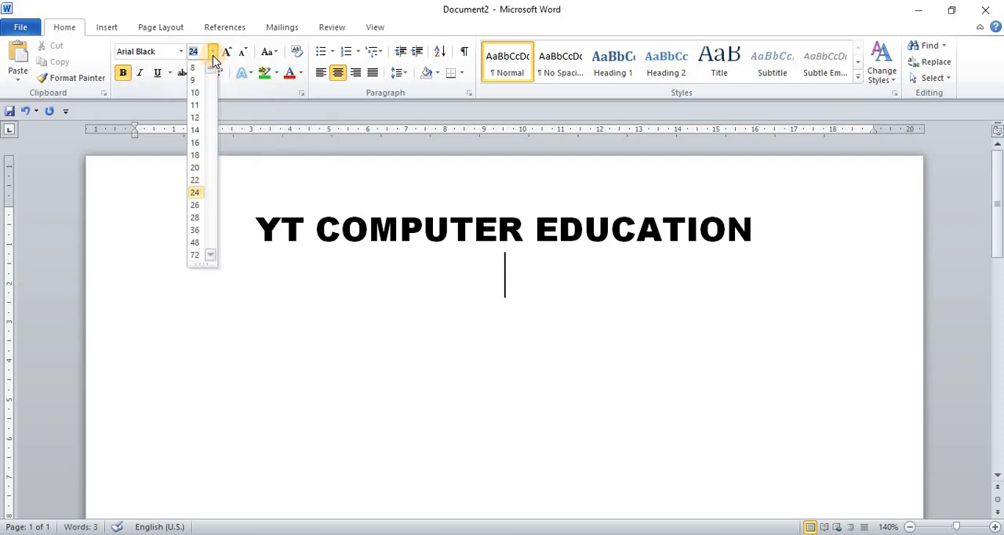
left_click(199, 118)
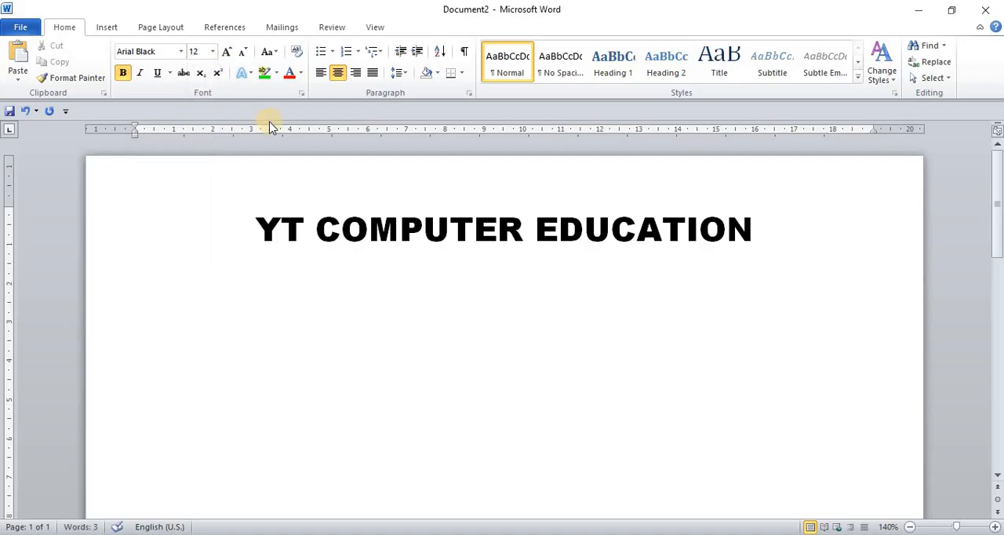
type("AZAD NAGA")
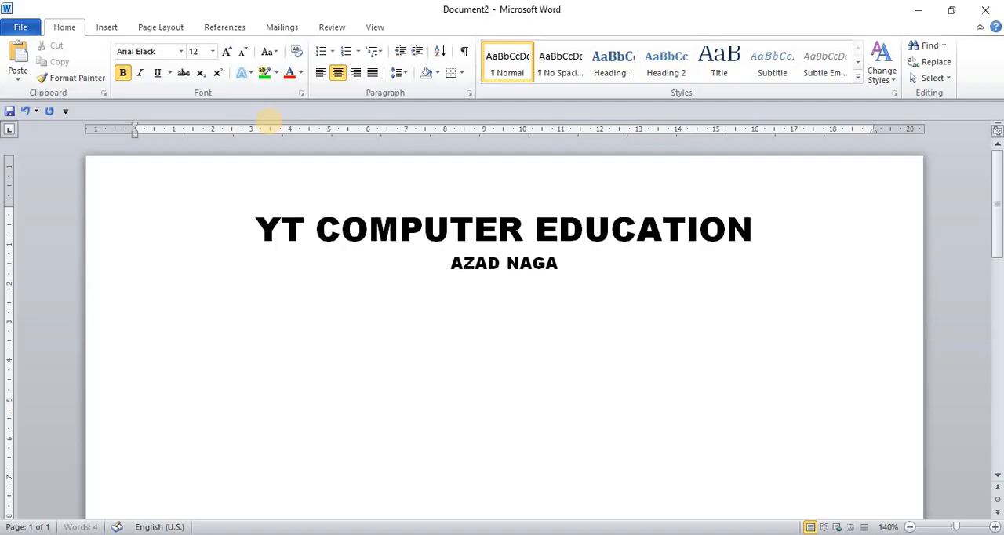
type("R BHULI ROAD DHANBAD")
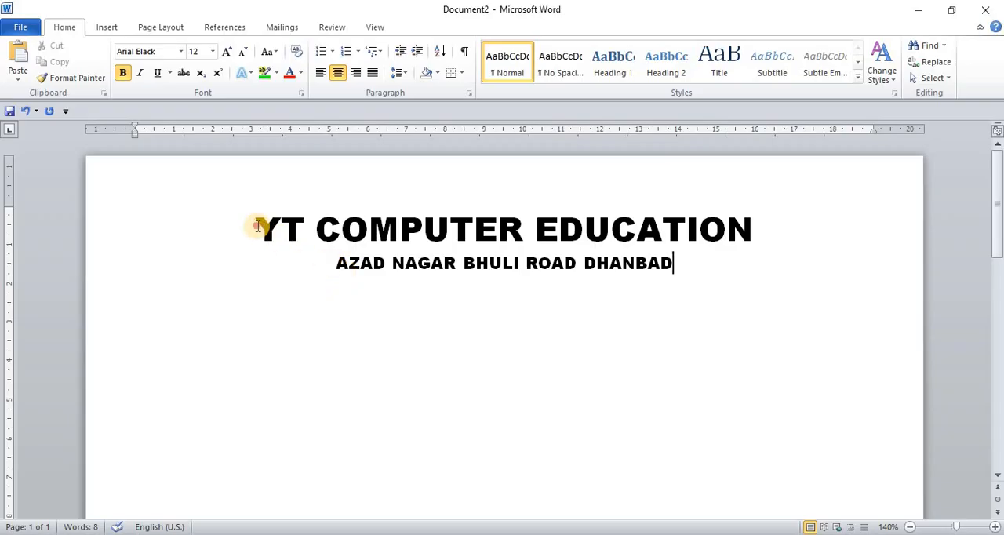
Change the font color of the whole heading "YT COMPUTER EDUCATION" to red
left_click_drag(256, 227, 584, 229)
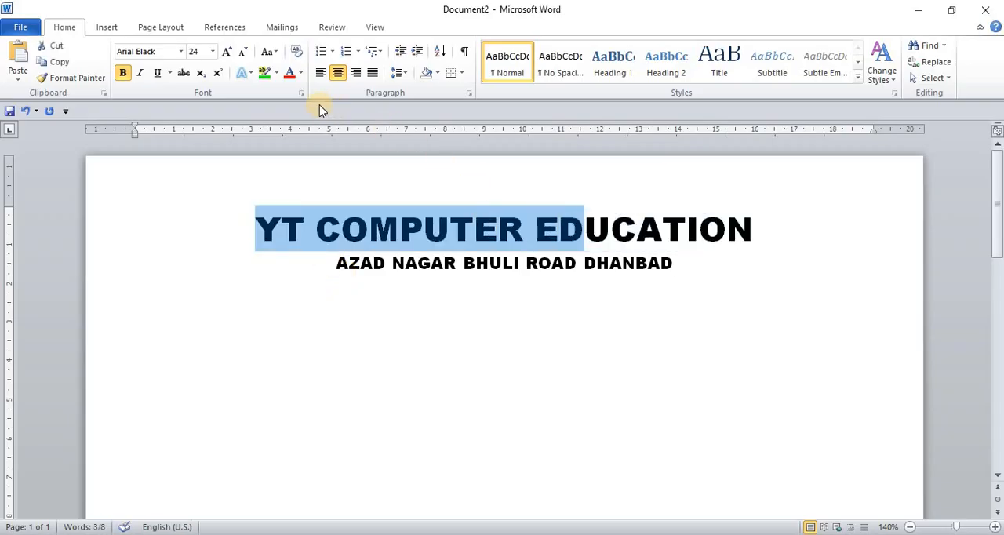
left_click(301, 77)
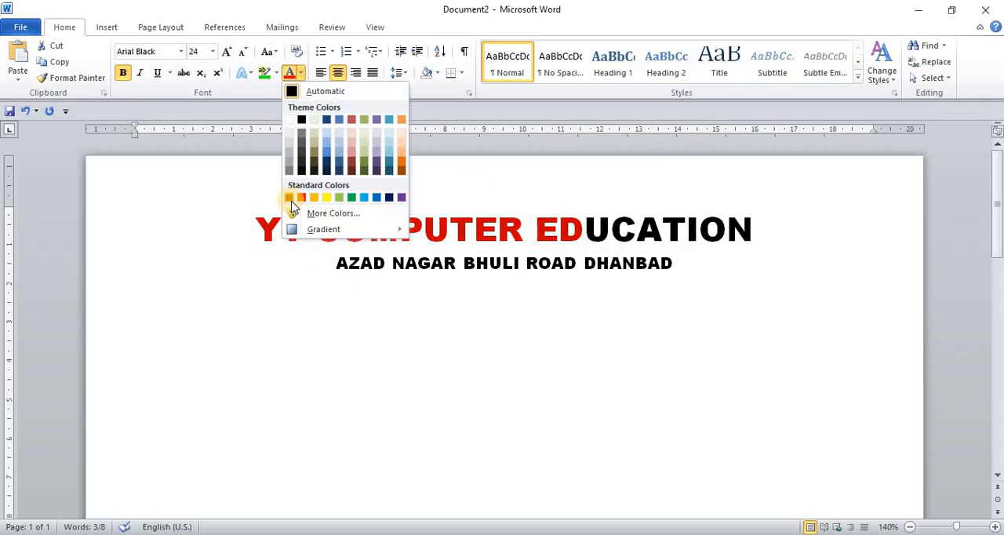
left_click(764, 230)
left_click_drag(634, 226, 264, 239)
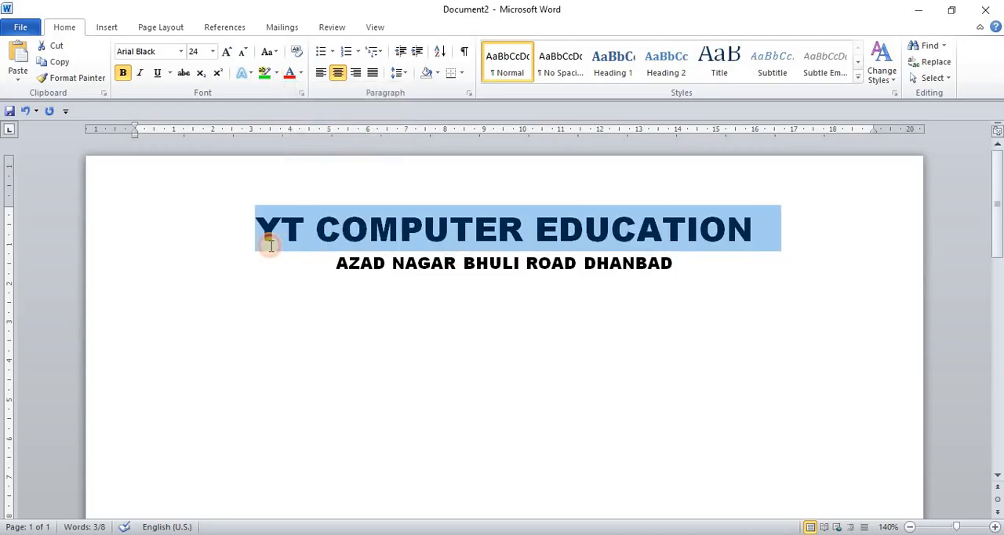
left_click(291, 75)
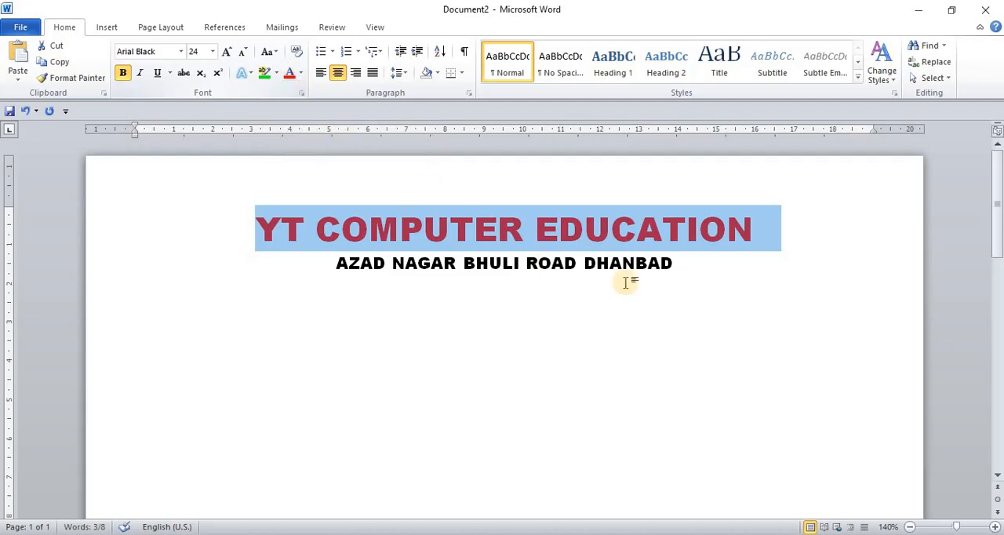
Change the font color of the address line below the heading to green
left_click_drag(683, 263, 347, 264)
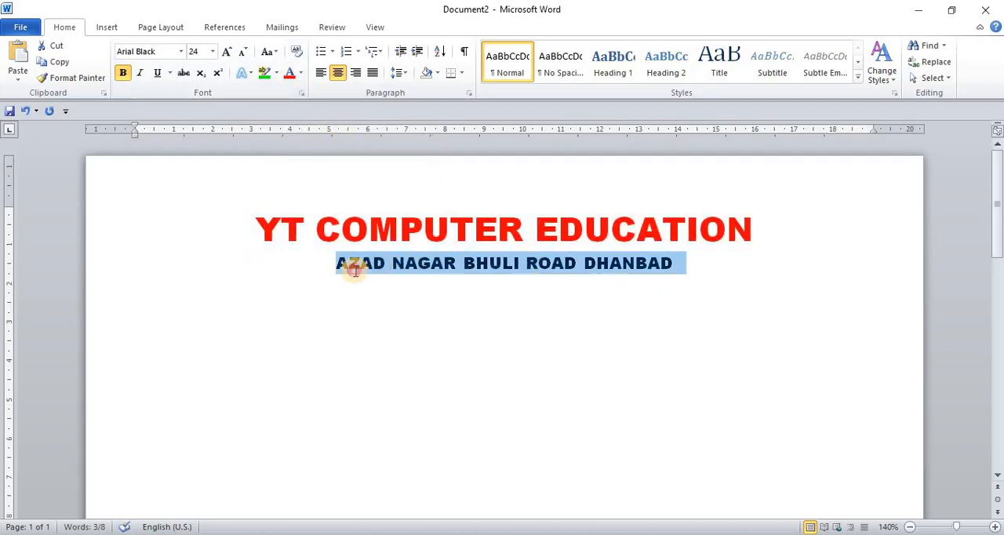
left_click(300, 73)
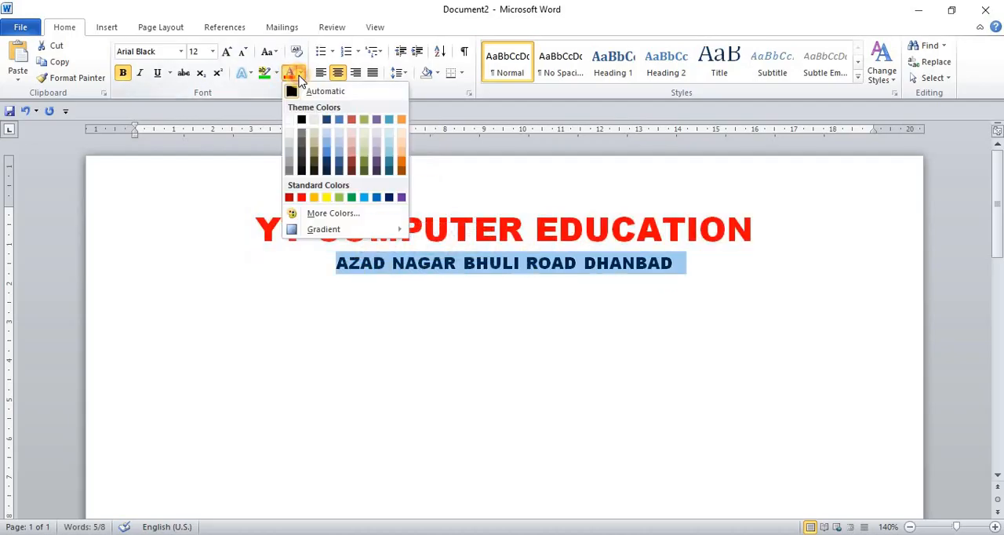
left_click(351, 197)
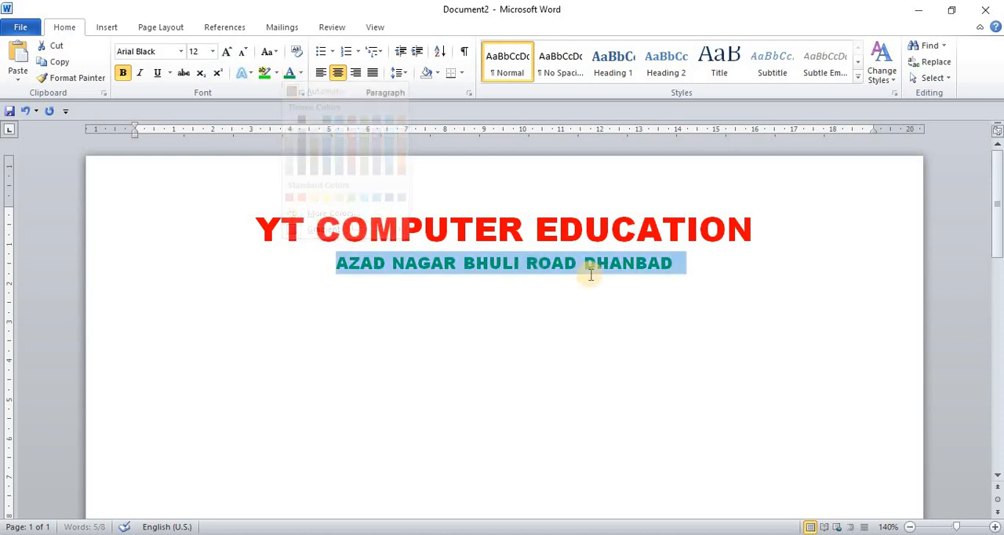
left_click(701, 276)
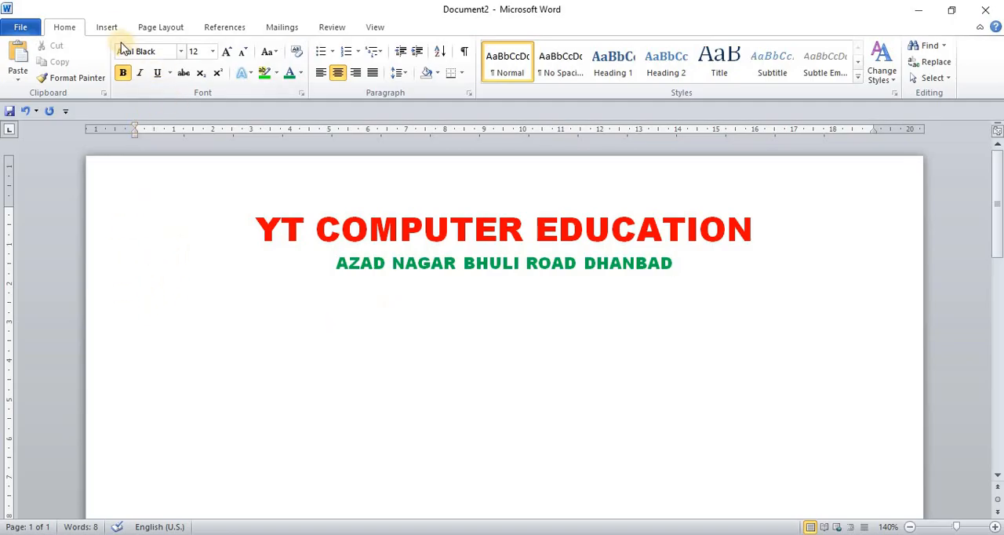
Draw a straight horizontal line about 21.6 cm long across the full page width just below the address
left_click(107, 27)
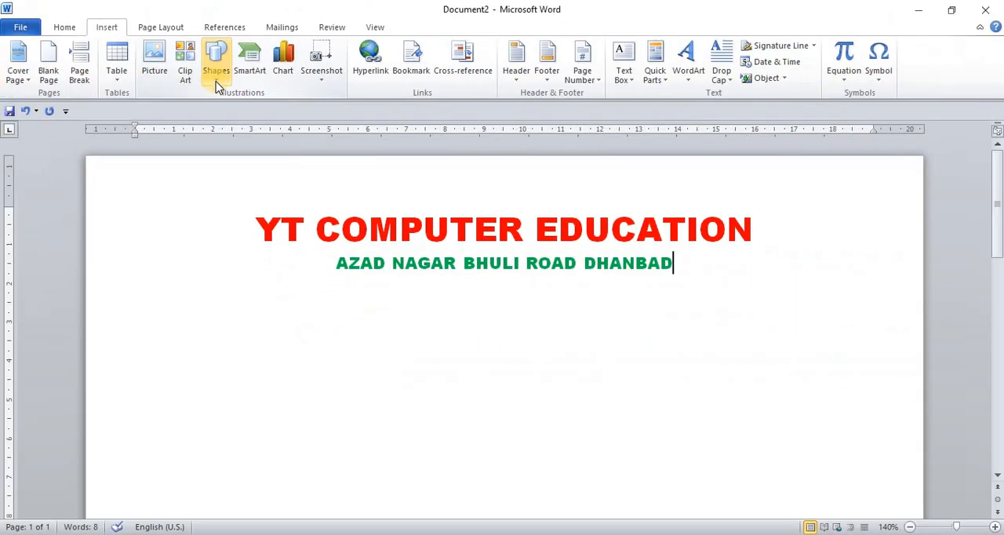
left_click(217, 81)
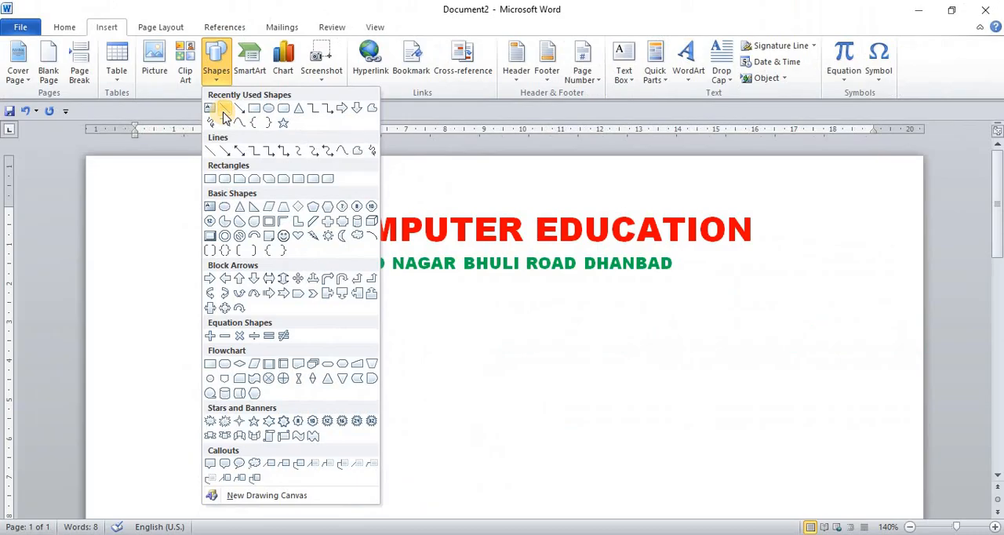
left_click(226, 107)
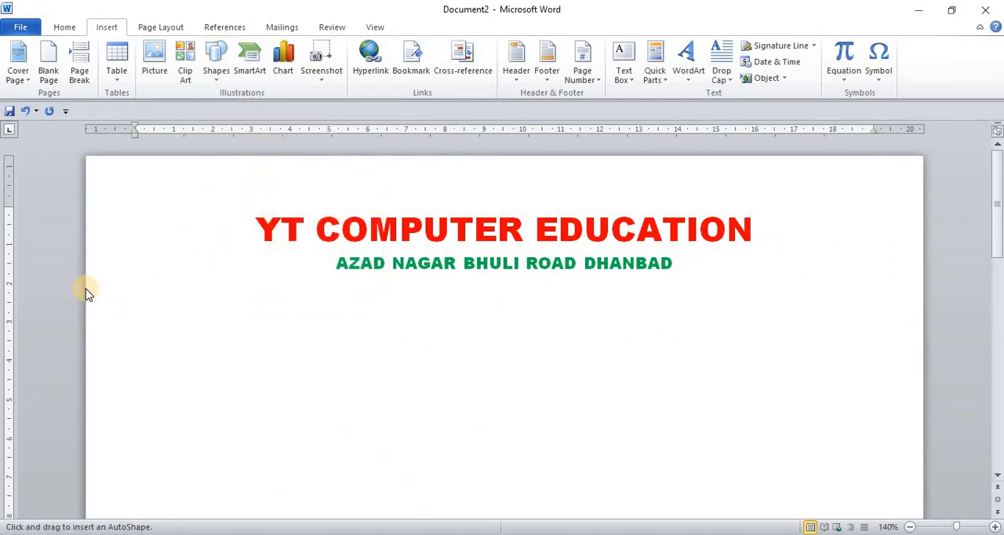
left_click_drag(87, 288, 919, 299)
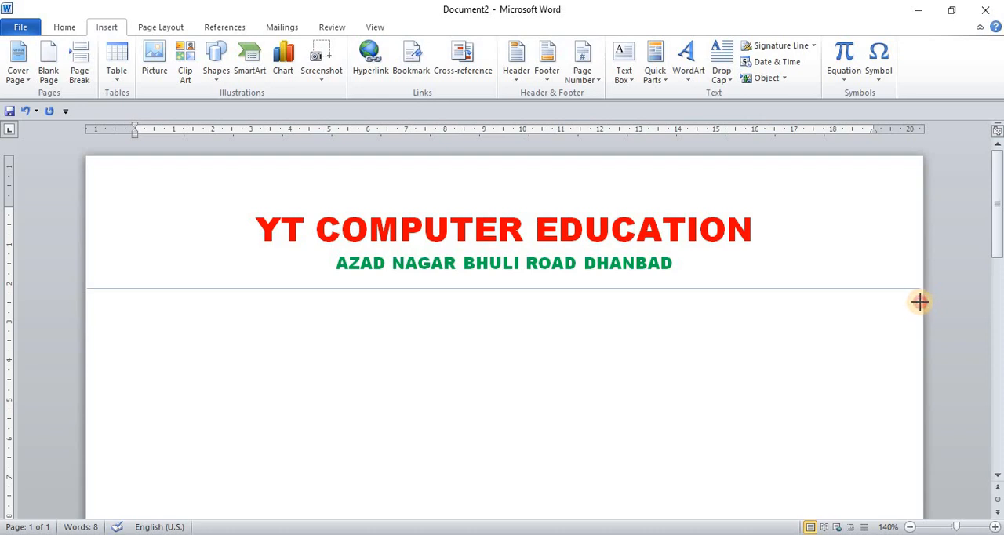
left_click_drag(924, 302, 920, 303)
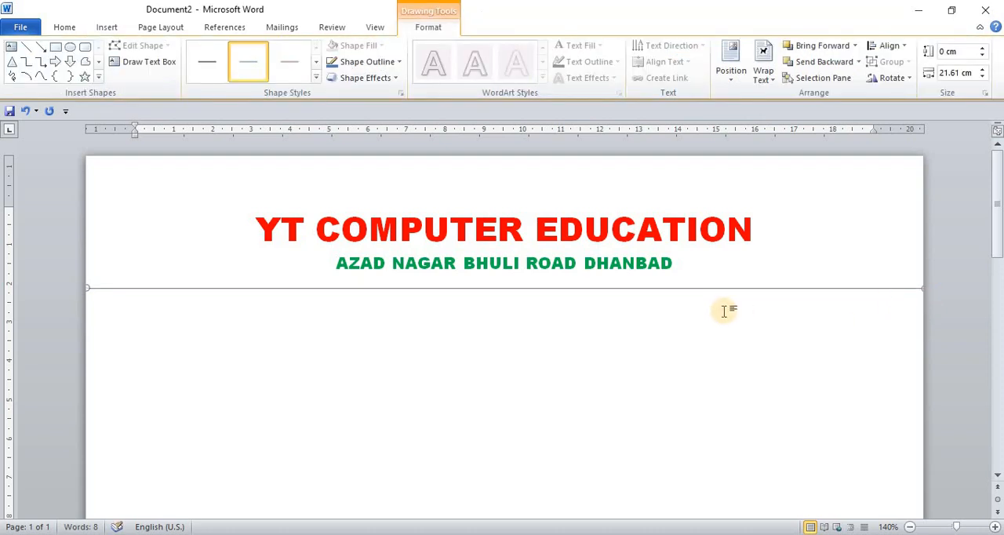
Set the horizontal line's outline weight to 3 pt and its color to standard blue
left_click(400, 62)
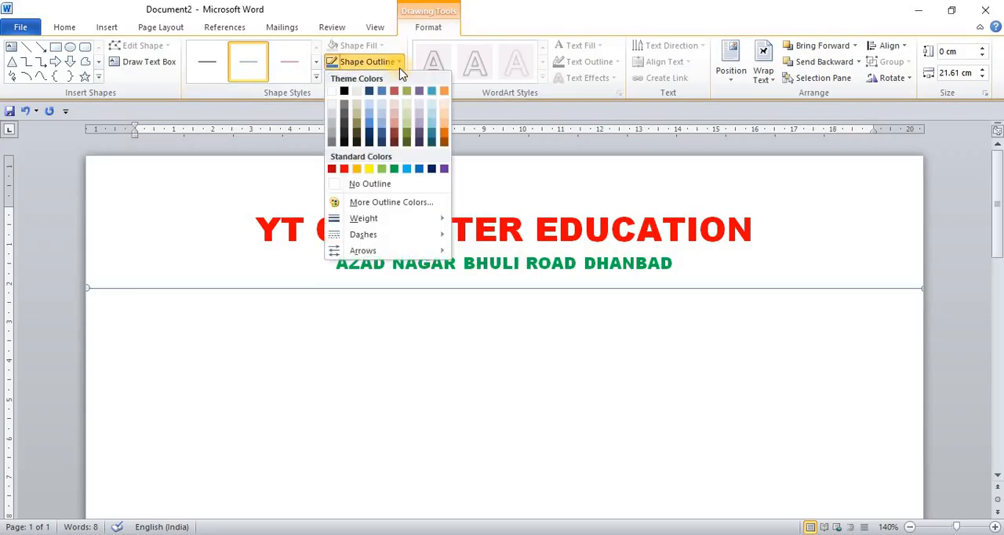
mouse_move(393, 226)
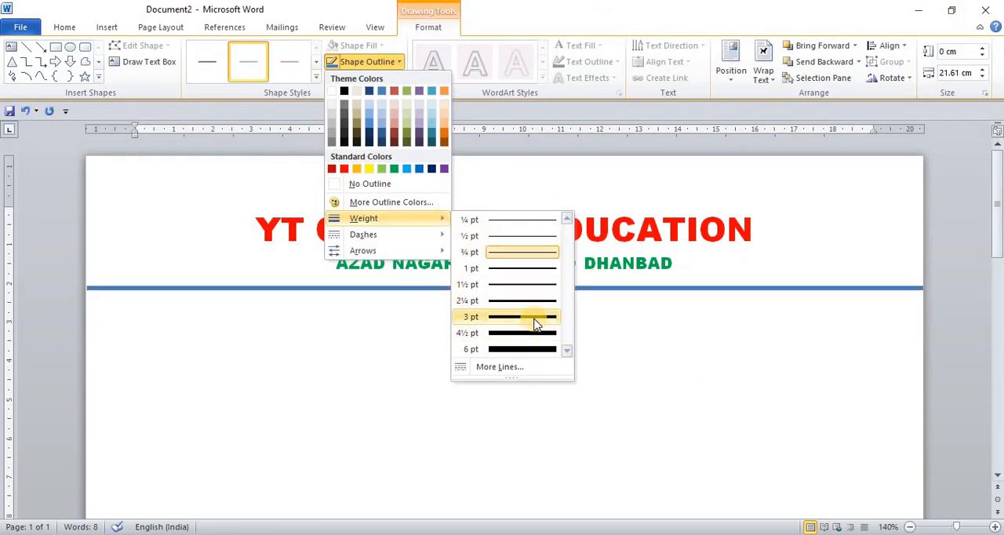
left_click(533, 317)
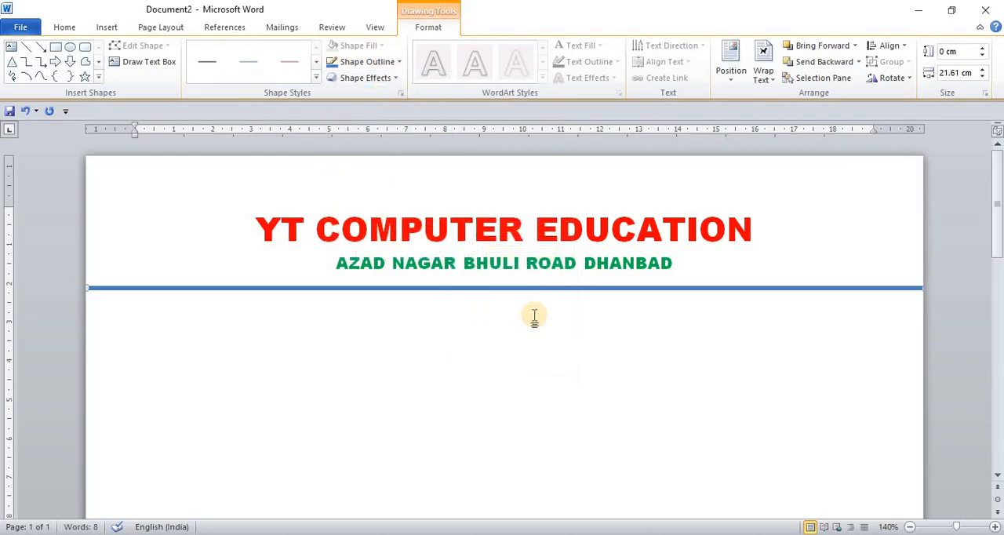
left_click(399, 64)
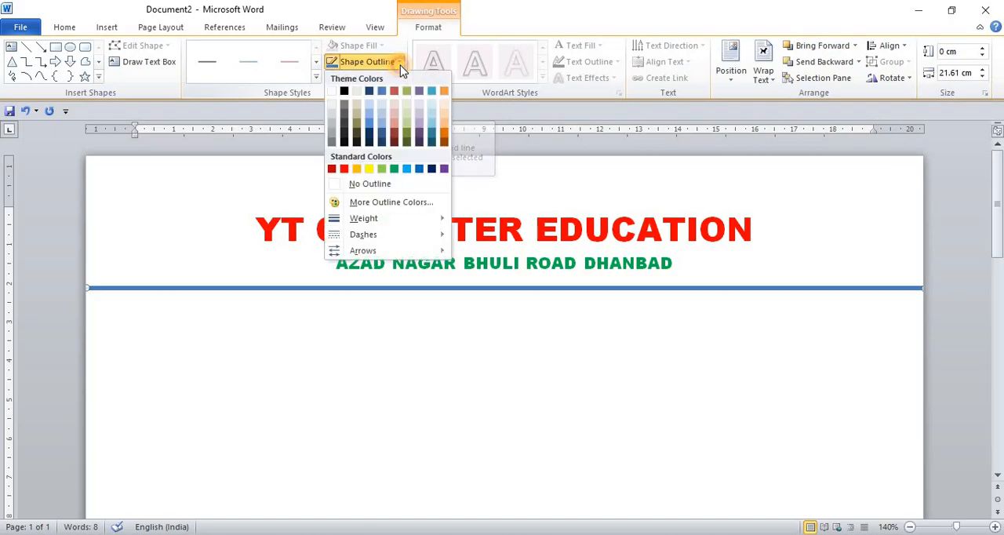
left_click(420, 170)
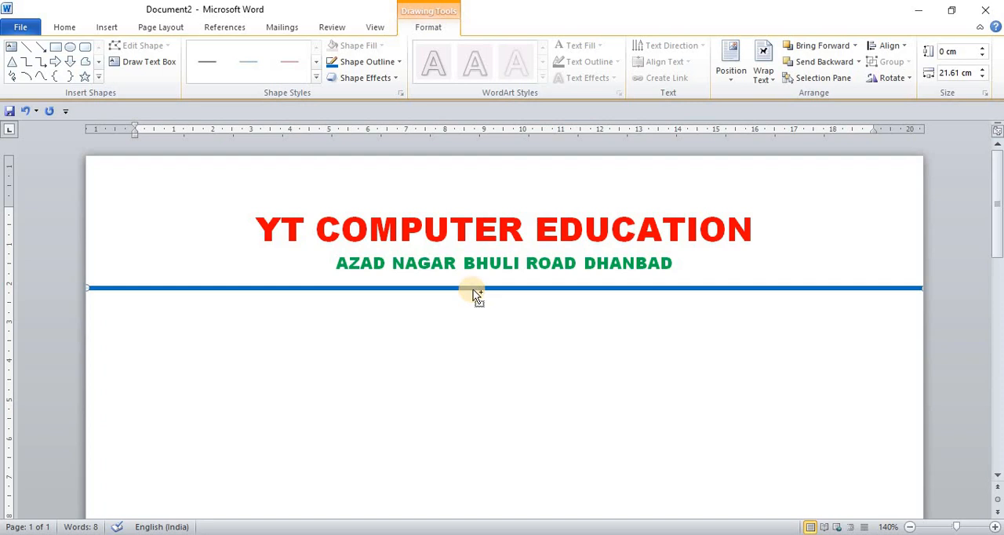
Duplicate the blue line, place the copy closely beneath it, and restyle the copy as a 1 pt red line
key("ctrl+d")
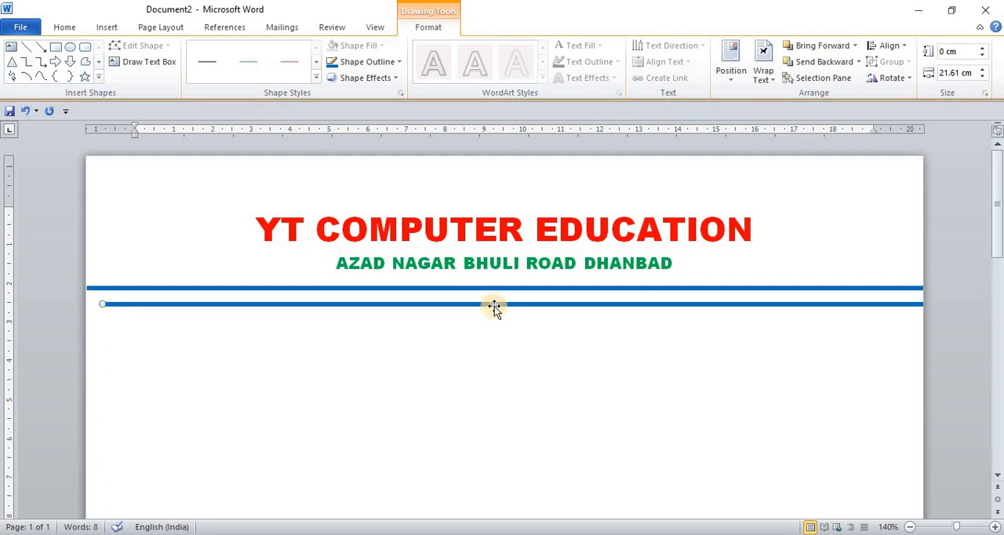
left_click_drag(497, 306, 485, 296)
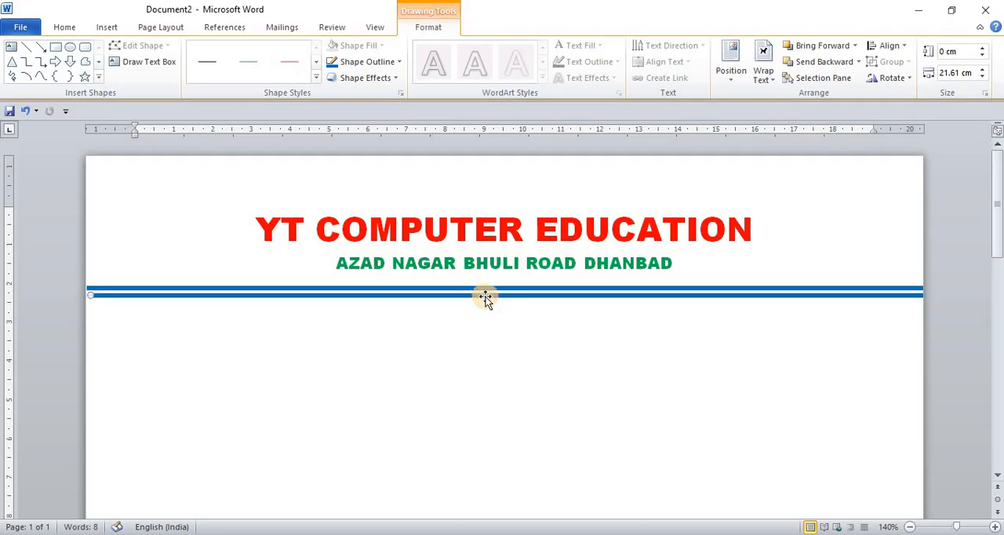
left_click(400, 63)
mouse_move(412, 221)
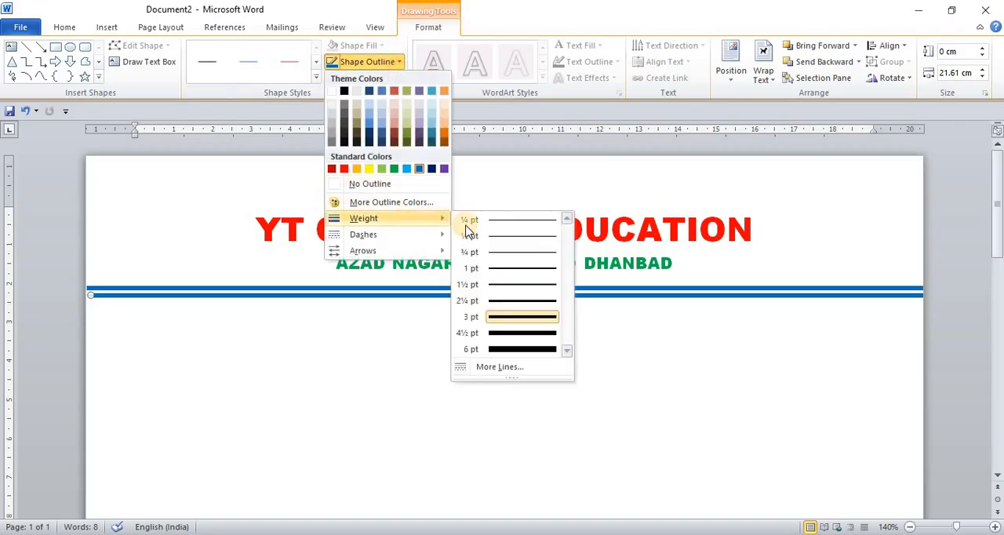
left_click(502, 271)
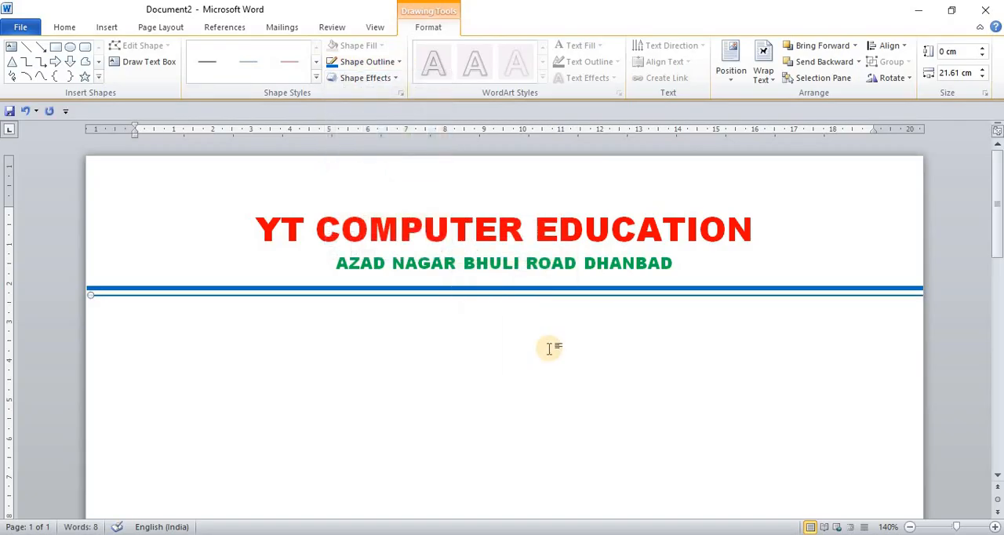
key("Up")
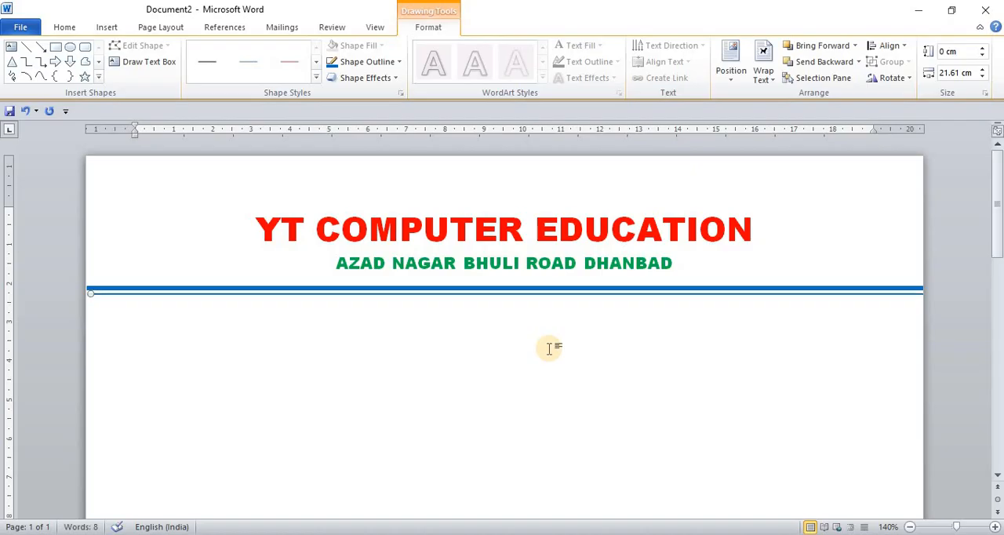
left_click(399, 63)
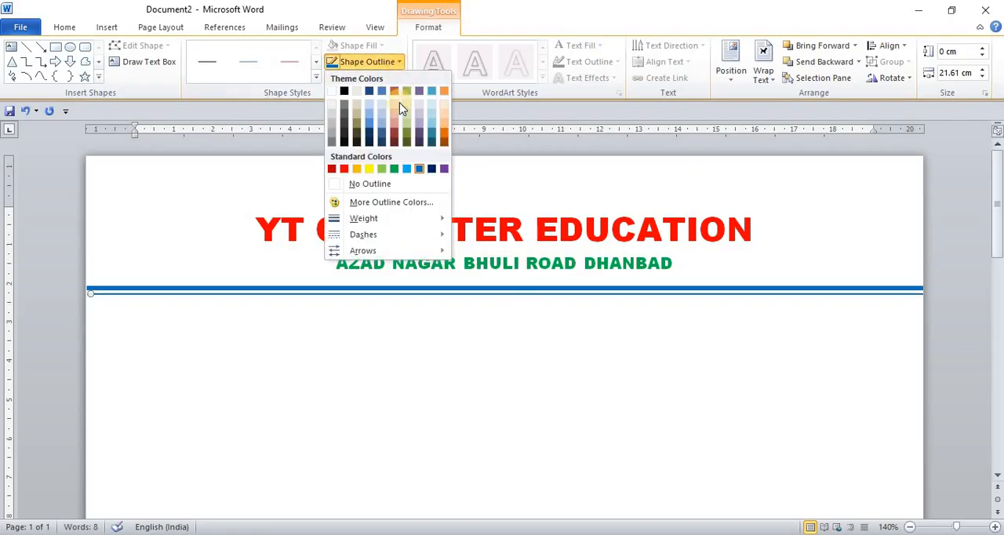
left_click(344, 169)
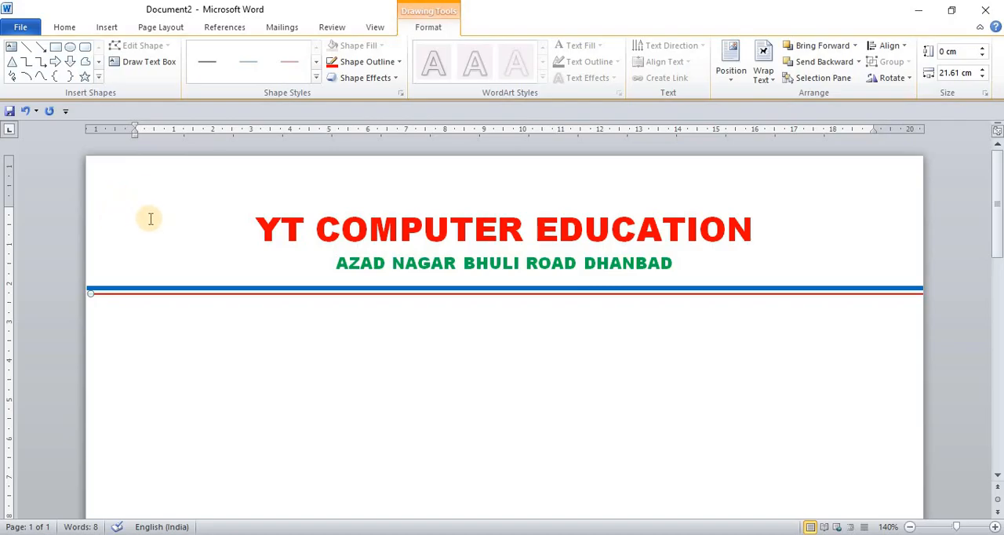
Insert the picture book-303927_1280 from the Pictures folder as the letterhead logo
left_click(107, 27)
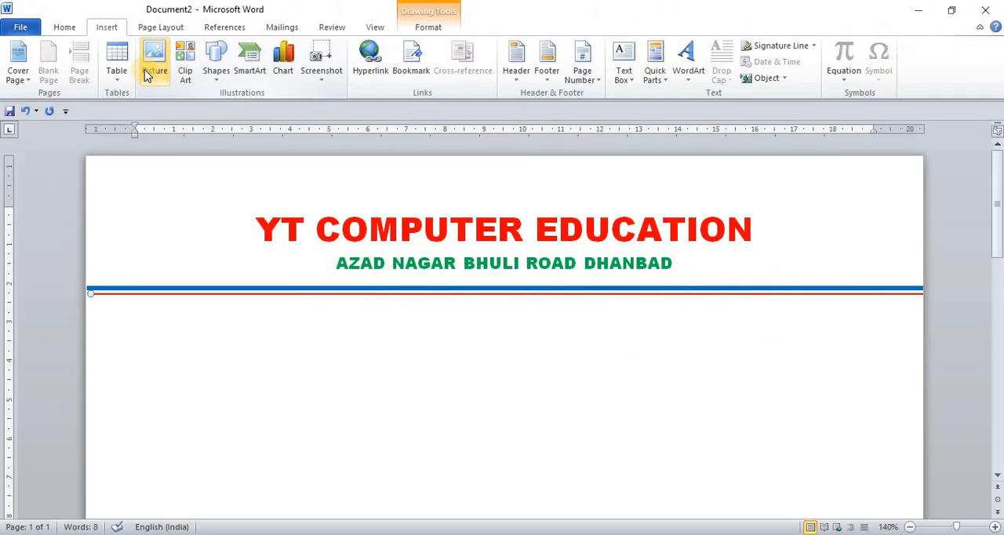
left_click(144, 70)
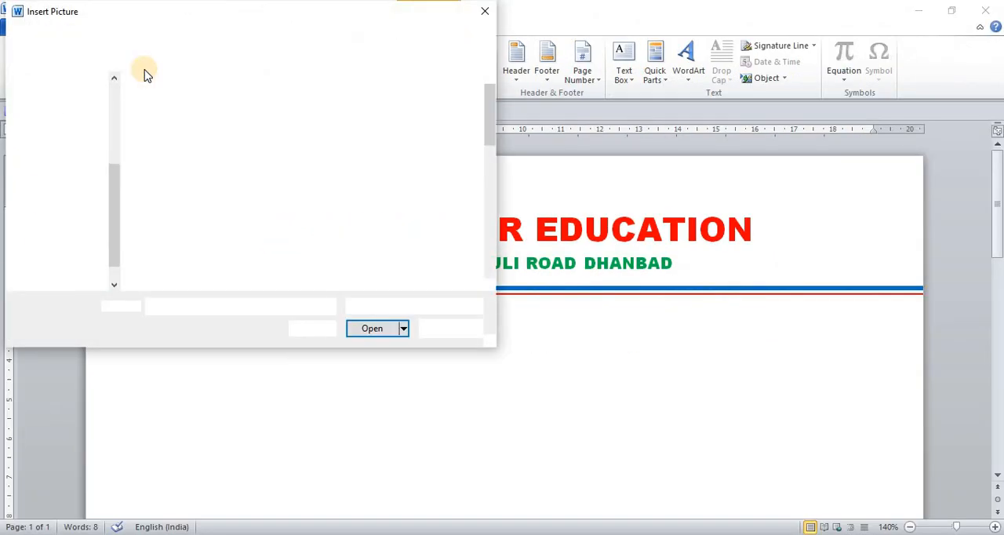
left_click(356, 228)
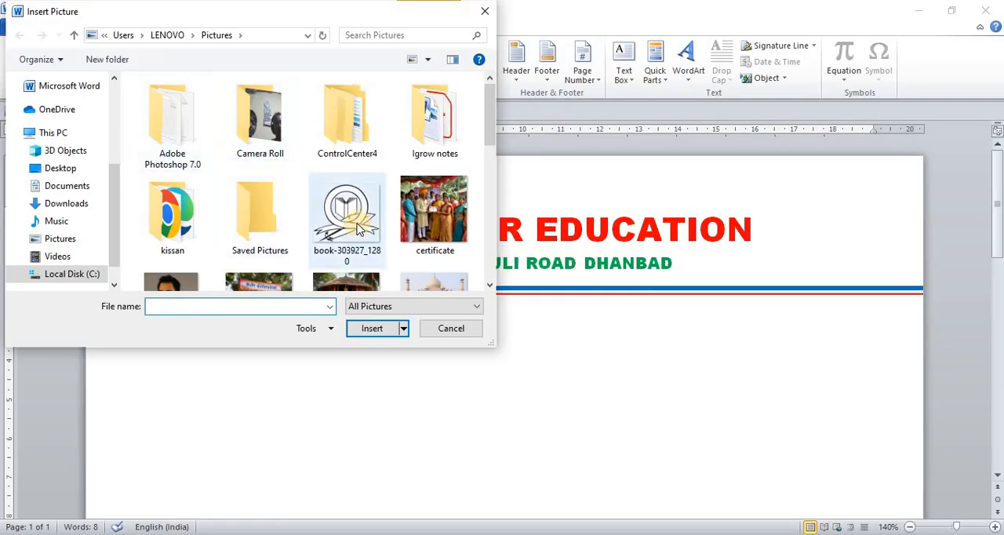
left_click(377, 328)
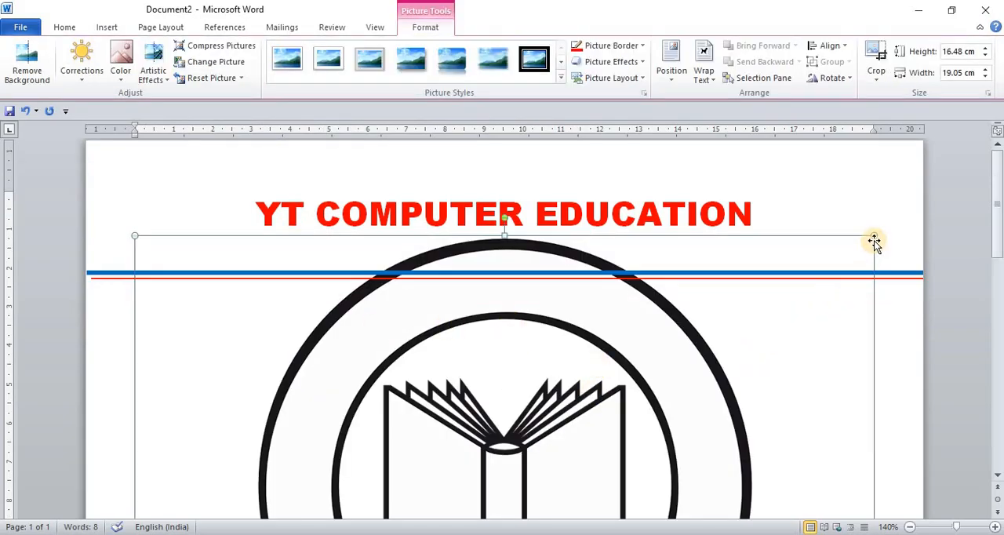
Shrink the logo picture to about 12 cm wide and set its text wrapping to In Front of Text
left_click_drag(875, 236, 557, 473)
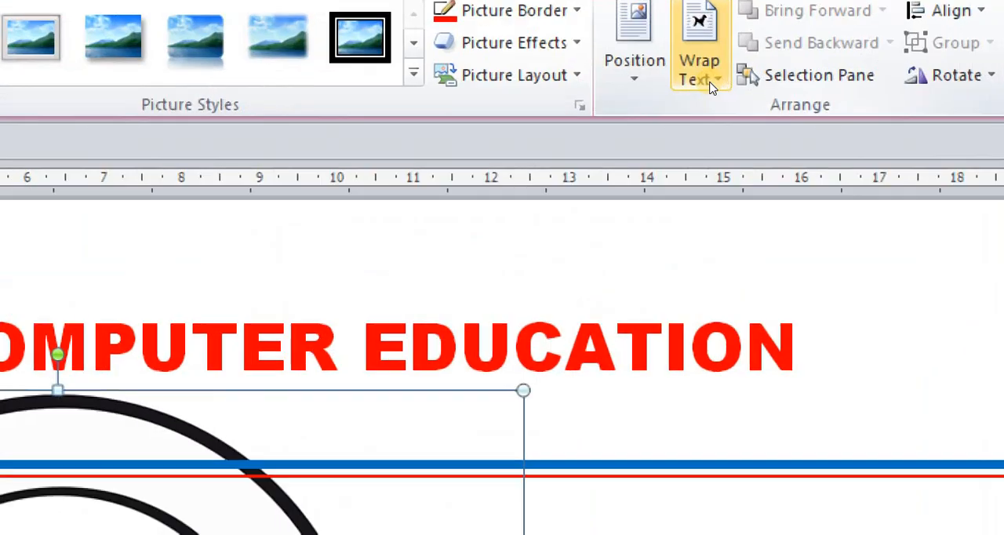
left_click(710, 85)
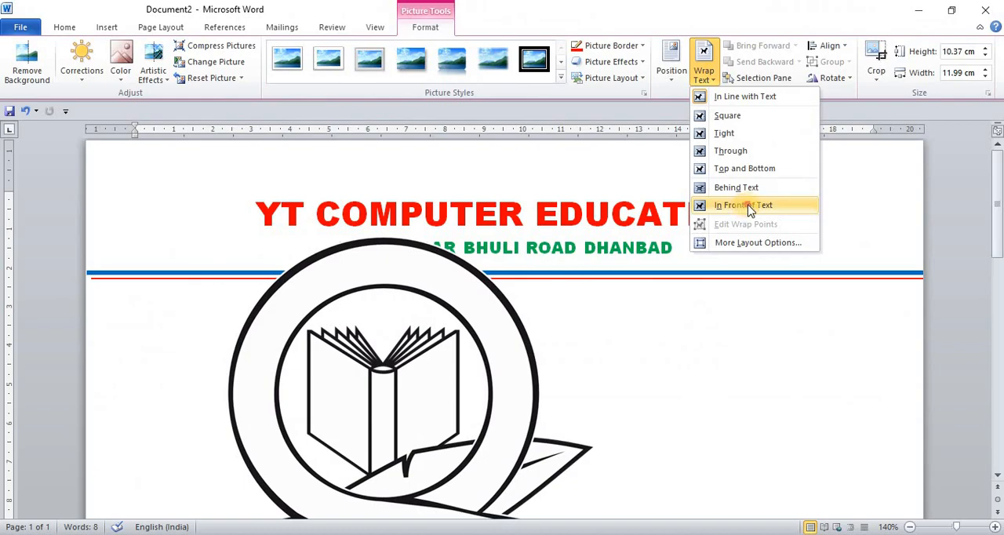
left_click(749, 208)
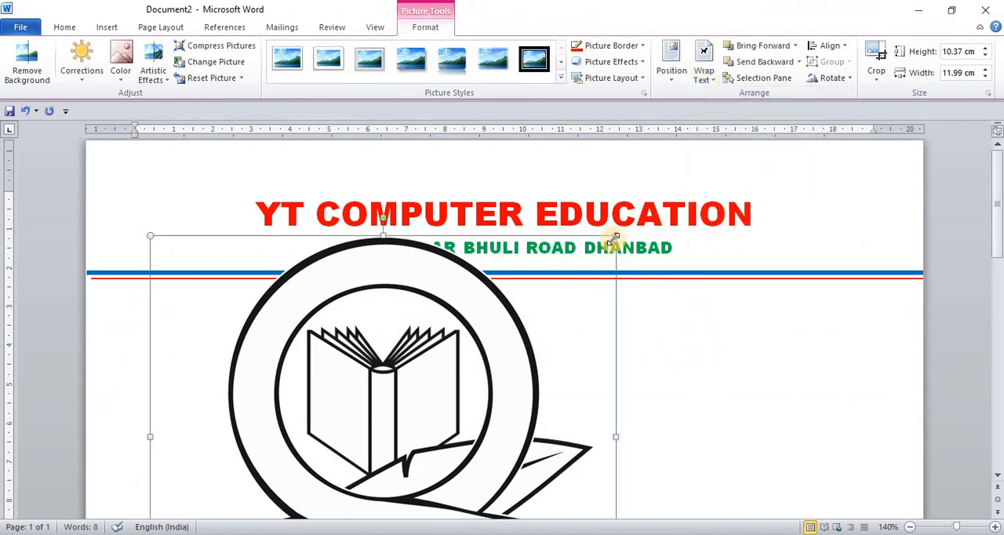
Reduce the logo to about 2.8 cm high by 3.2 cm wide and place it left of the heading, above the lines
left_click_drag(613, 233, 325, 493)
left_click_drag(265, 497, 288, 320)
left_click_drag(352, 459, 302, 414)
left_click_drag(265, 365, 184, 212)
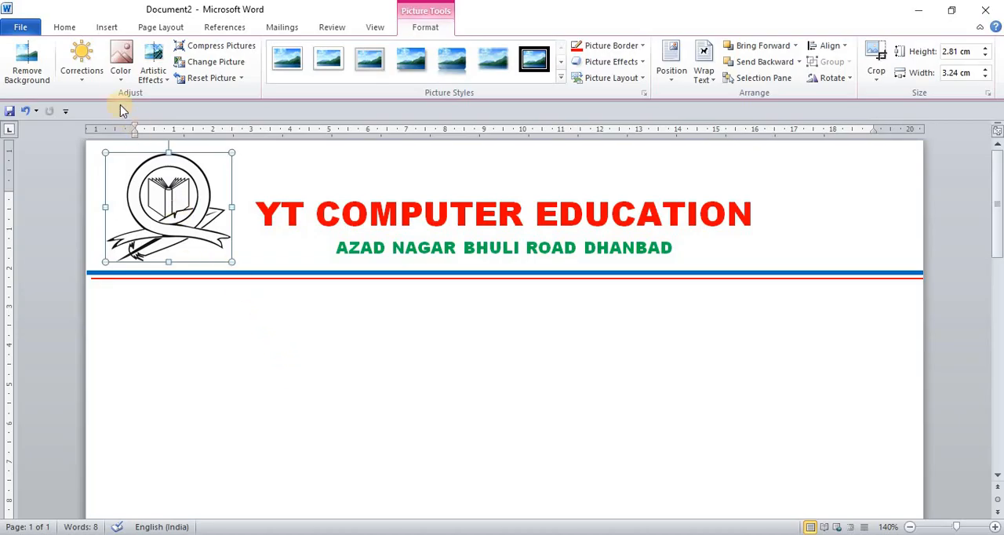
Recolor the logo with the Aqua, Accent color 5 Dark variation
left_click(119, 63)
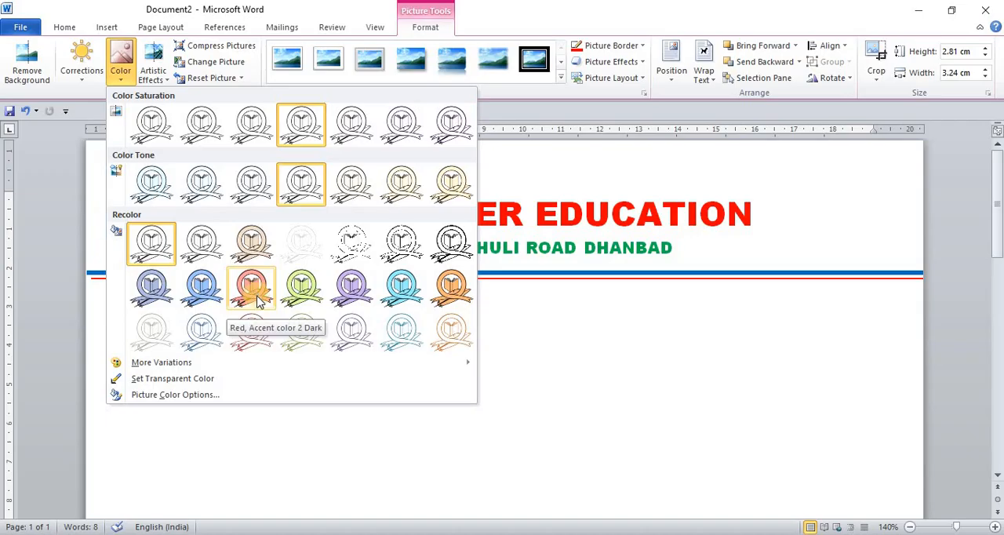
left_click(401, 292)
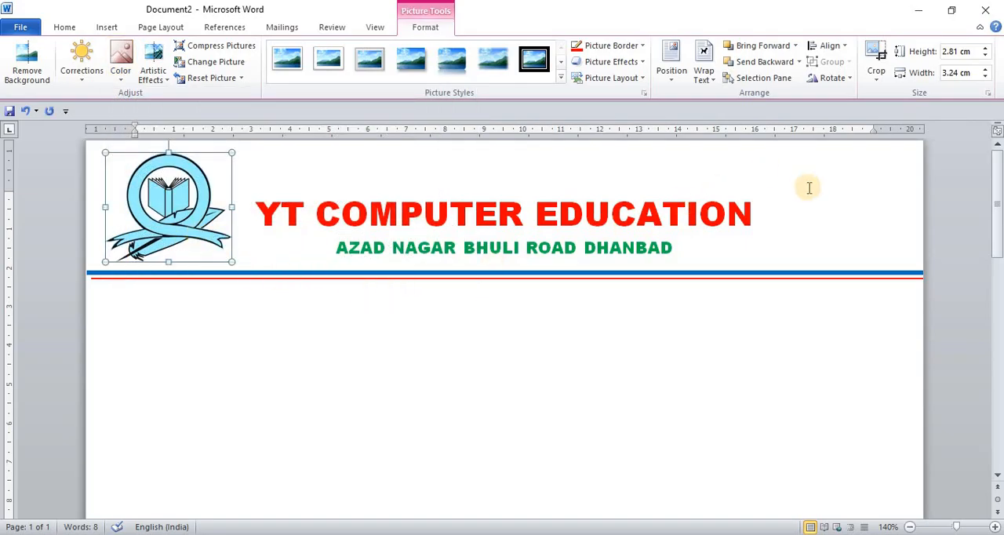
Insert the picture lion-309219_1280 from the Pictures folder as a second letterhead logo
left_click(251, 435)
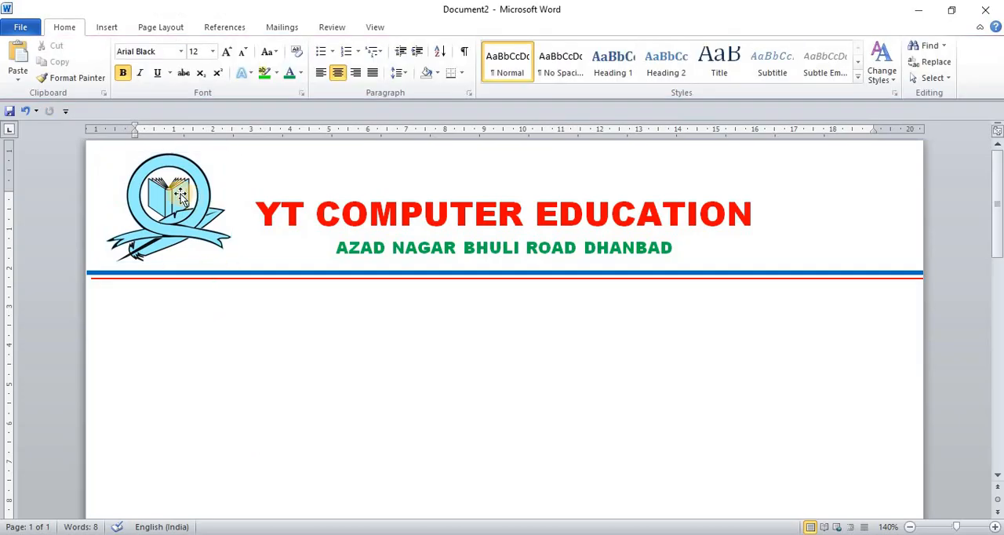
left_click(109, 29)
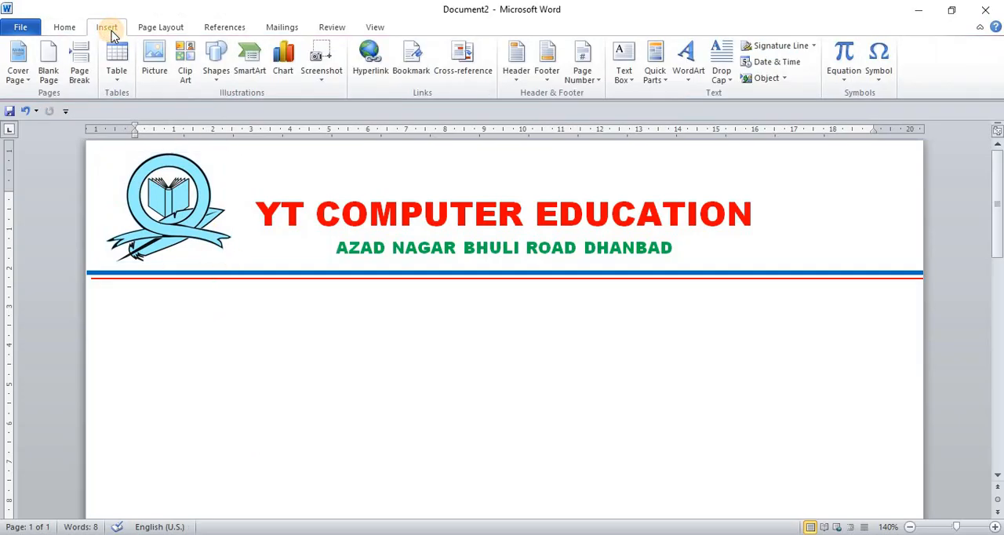
left_click(155, 74)
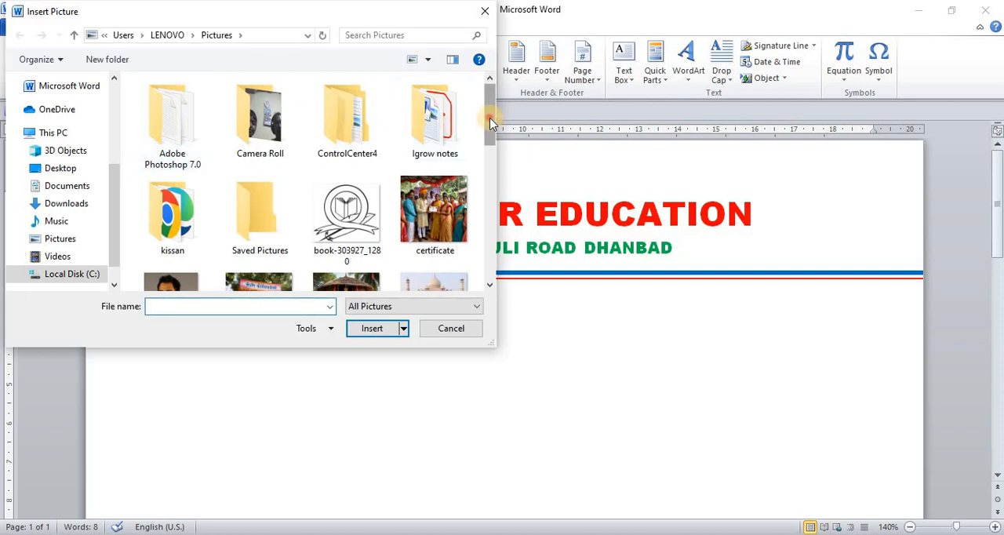
left_click_drag(490, 122, 488, 205)
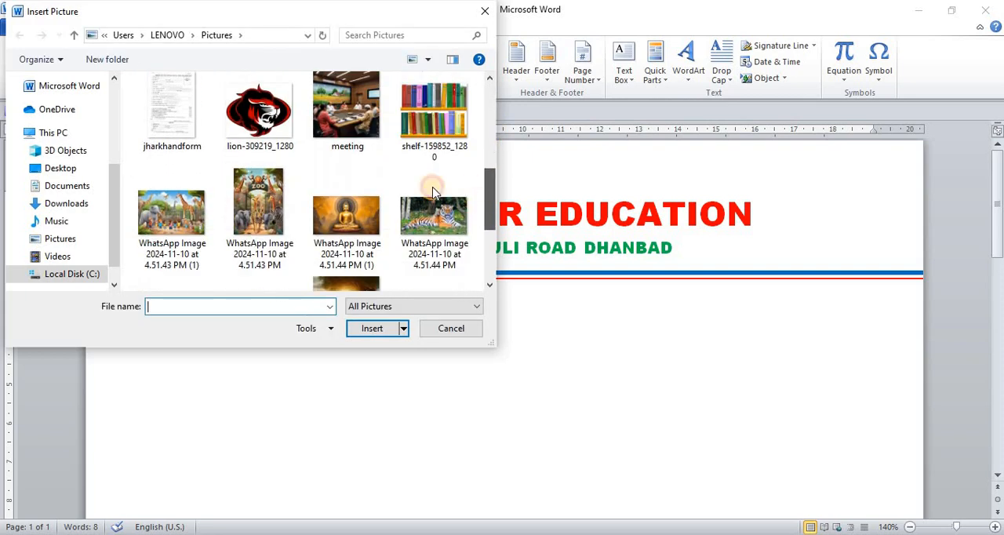
left_click(246, 122)
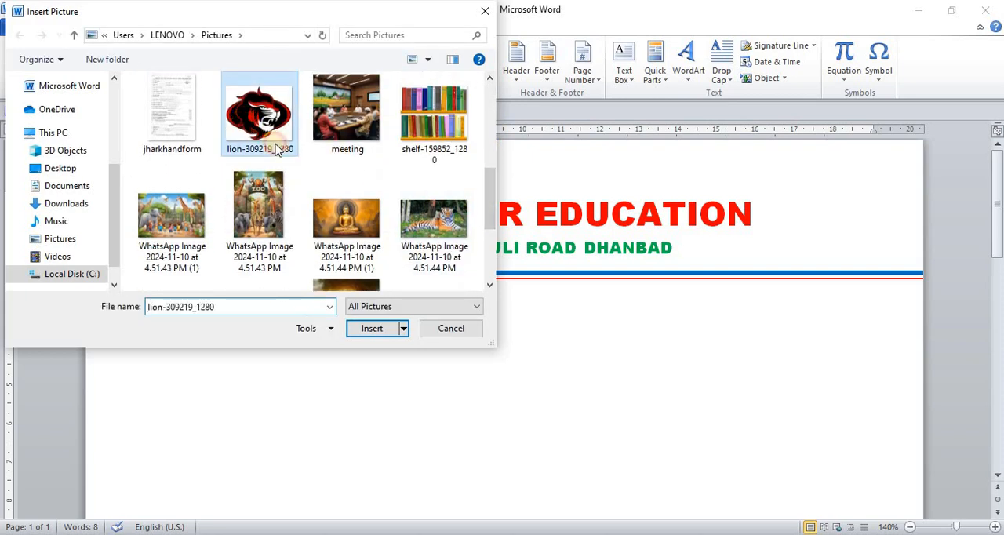
left_click(372, 330)
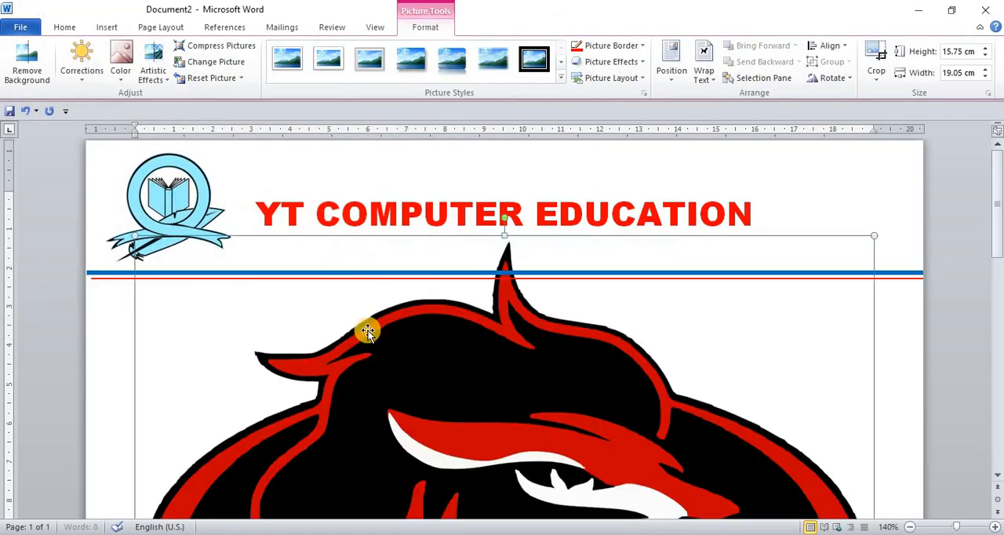
Set the lion picture's wrapping to In Front of Text and fit it right of the heading at about 3.1 cm high by 2.6 cm wide
left_click_drag(873, 235, 411, 490)
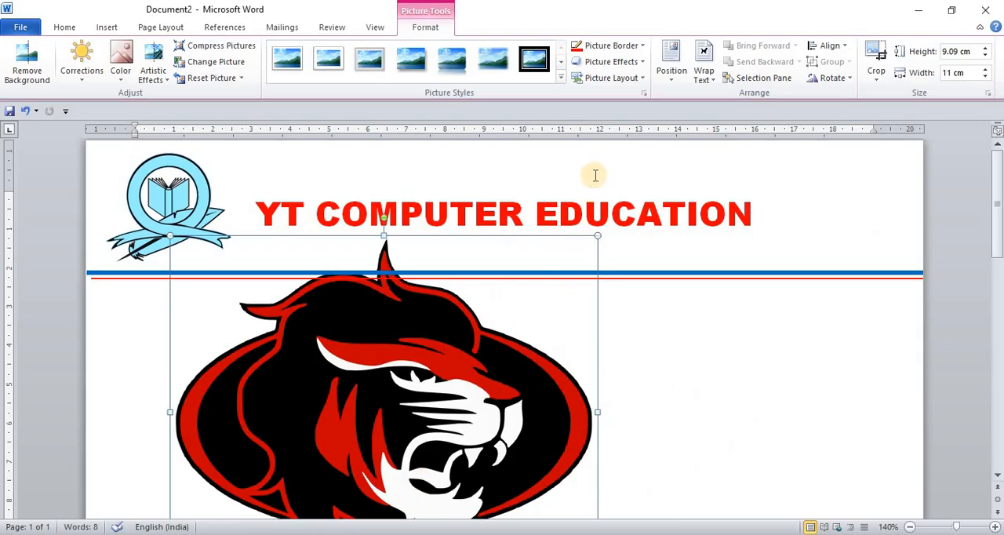
left_click(712, 84)
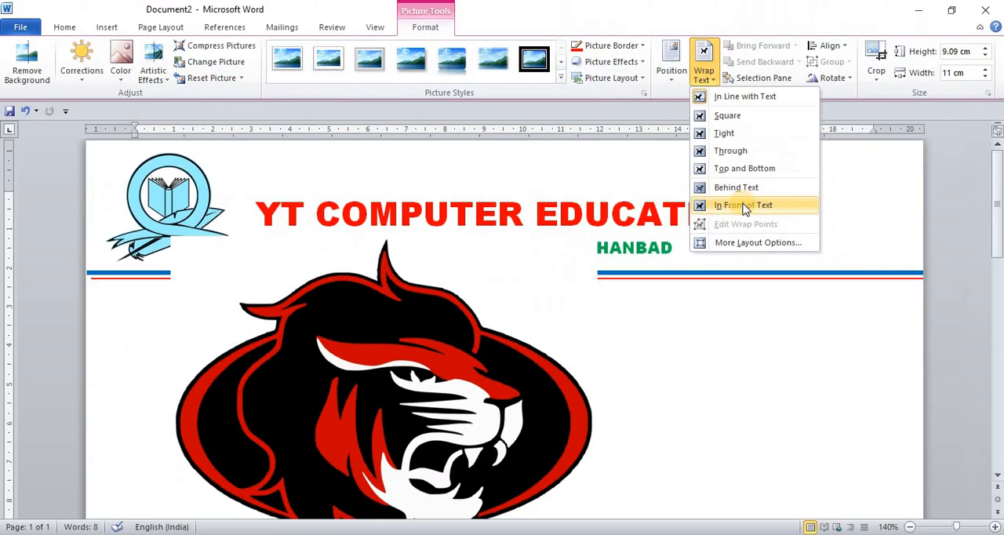
left_click(743, 206)
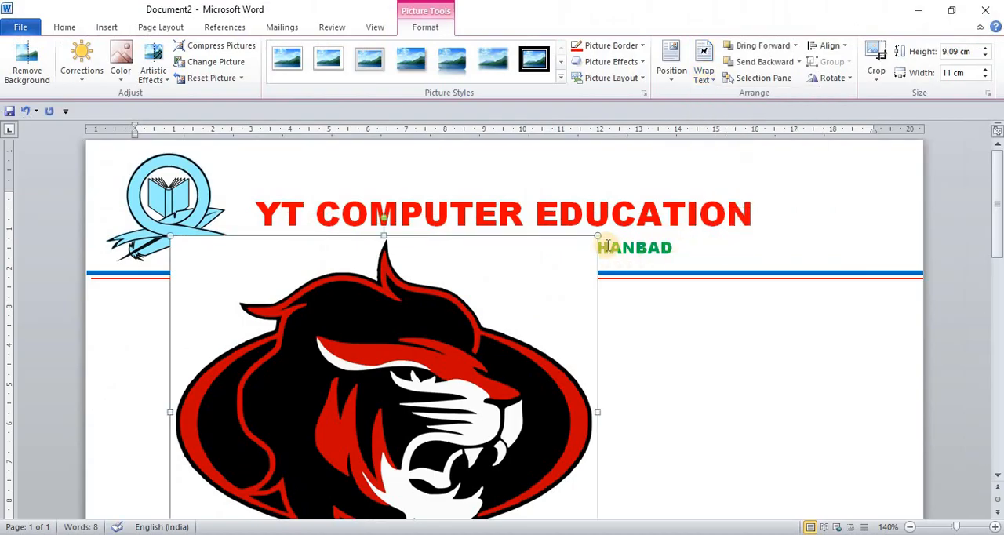
left_click_drag(564, 282, 315, 488)
left_click_drag(311, 492, 854, 225)
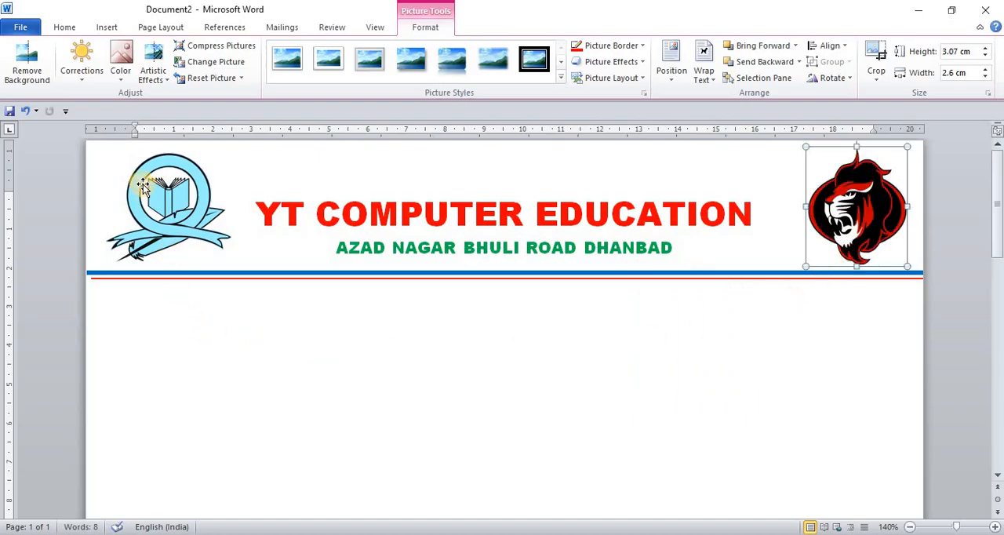
Add a new line below the divider lines with the sample text GDF and set its font to Cambria (Headings)
left_click(138, 298)
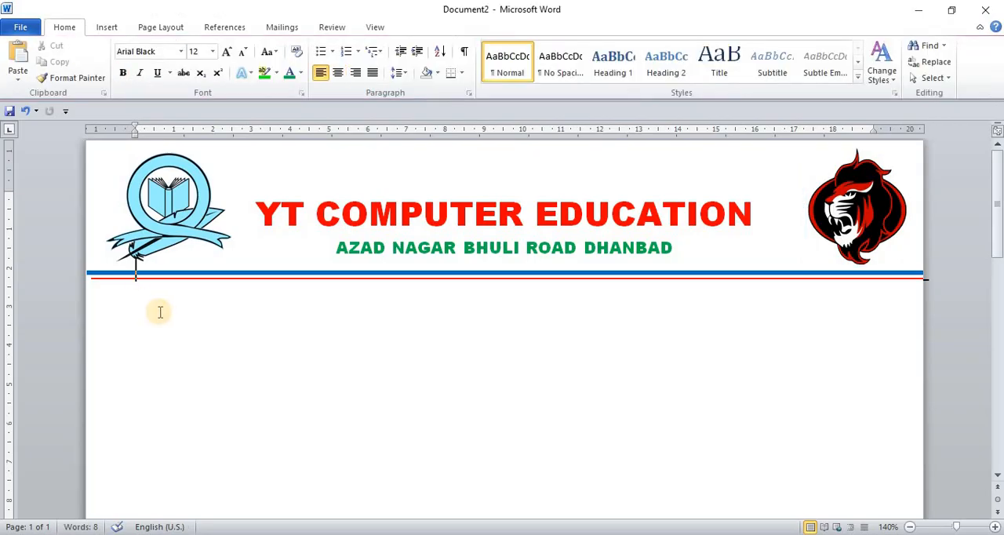
key("Return")
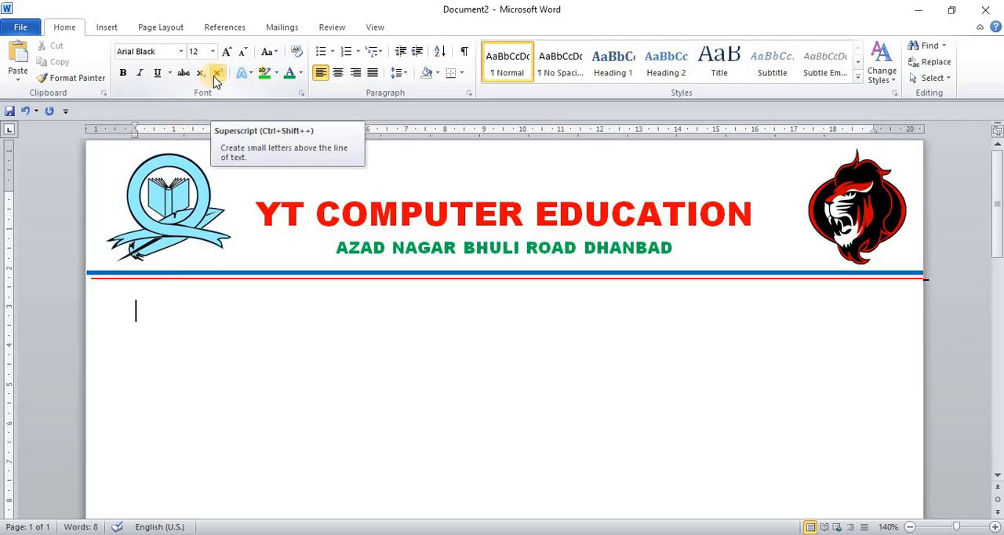
type("GDF")
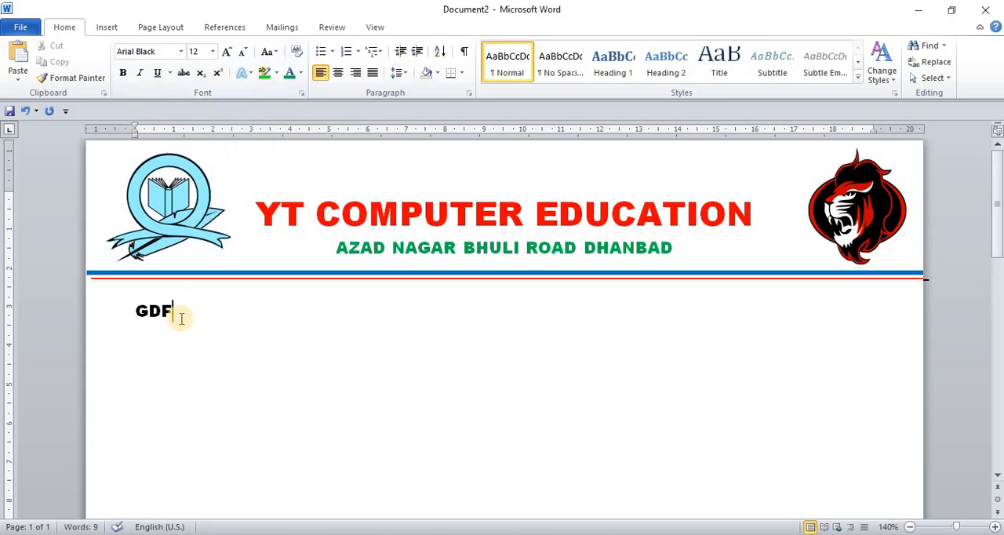
left_click_drag(177, 312, 132, 312)
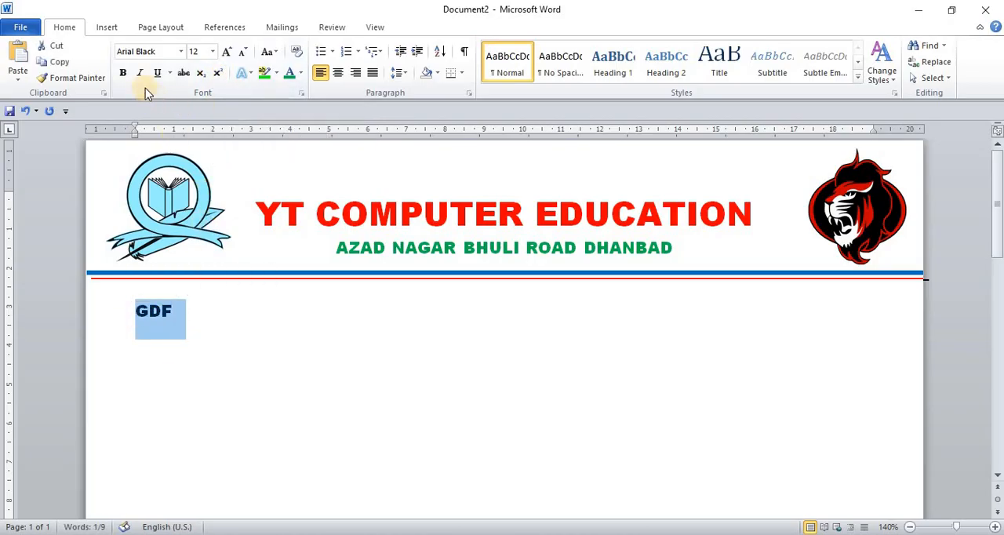
left_click(180, 52)
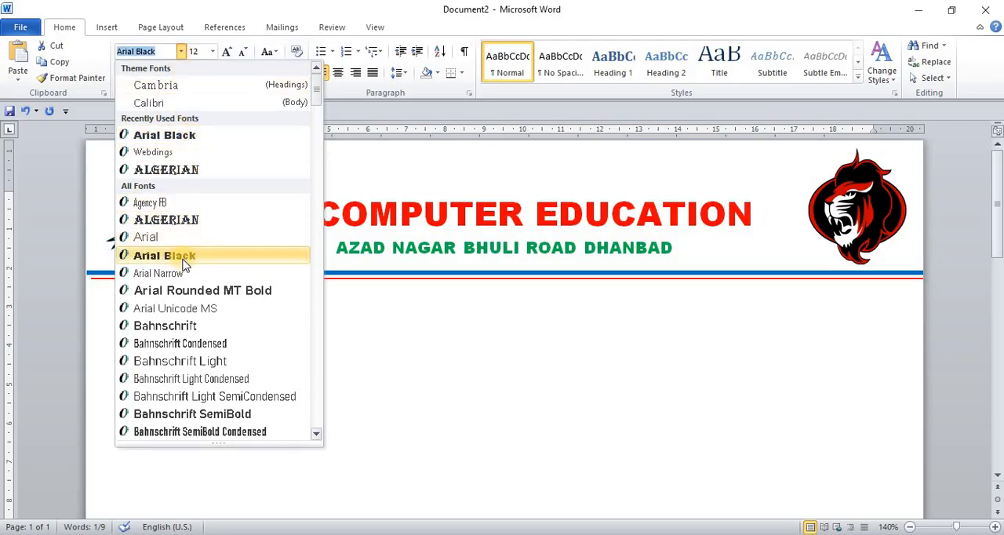
left_click(179, 89)
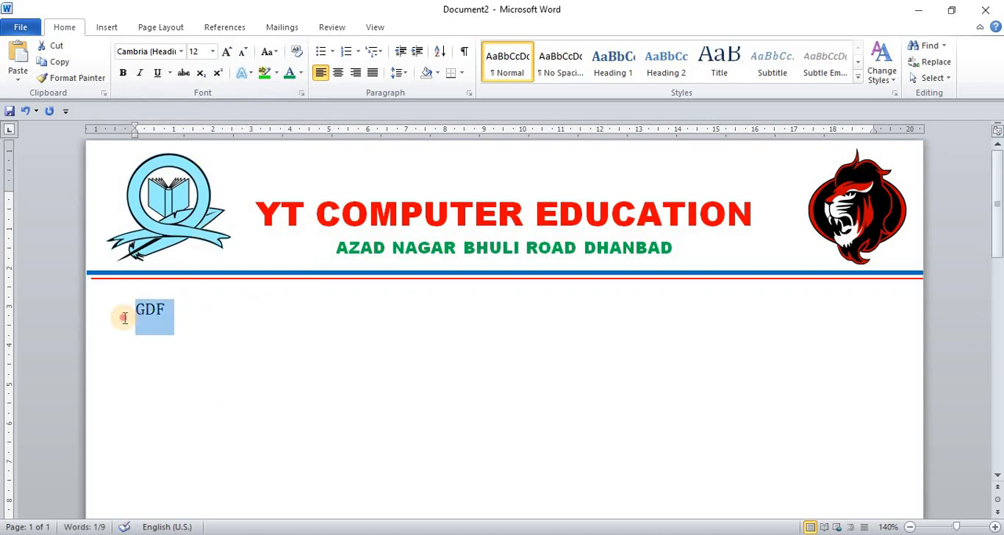
Replace the sample text GDF with "Ref. No" followed by a dotted blank for the number
type("re")
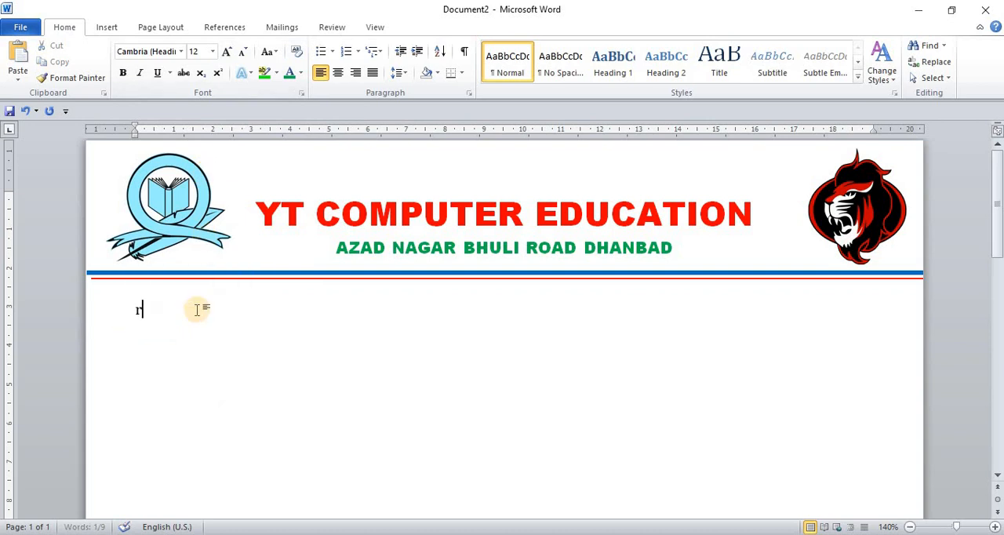
key("BackSpace")
key("BackSpace")
type("Ref. No.-")
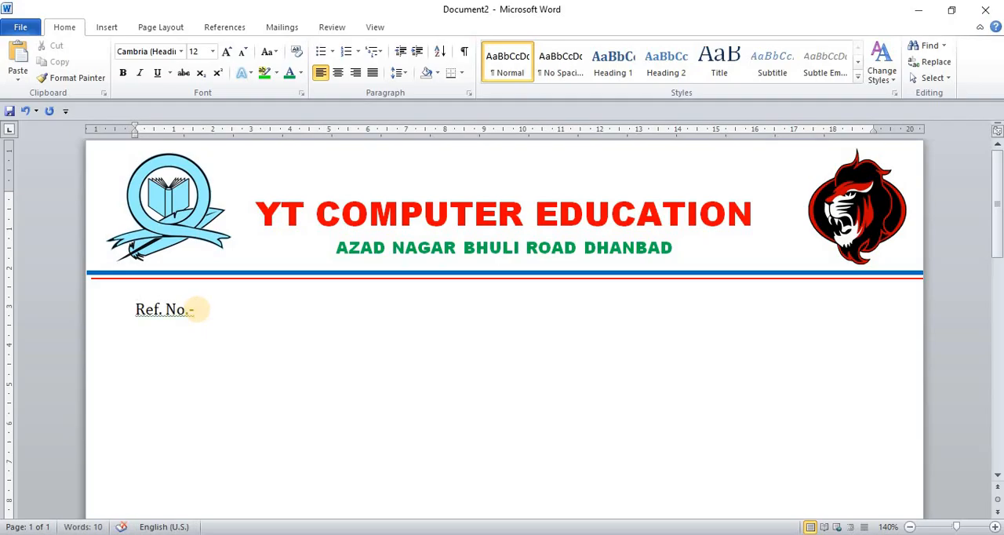
key("BackSpace")
type(".............")
Add "date......./......./........" on the Ref. No line at a tab stop at about 15.5 cm, and start a new line below
key("Tab")
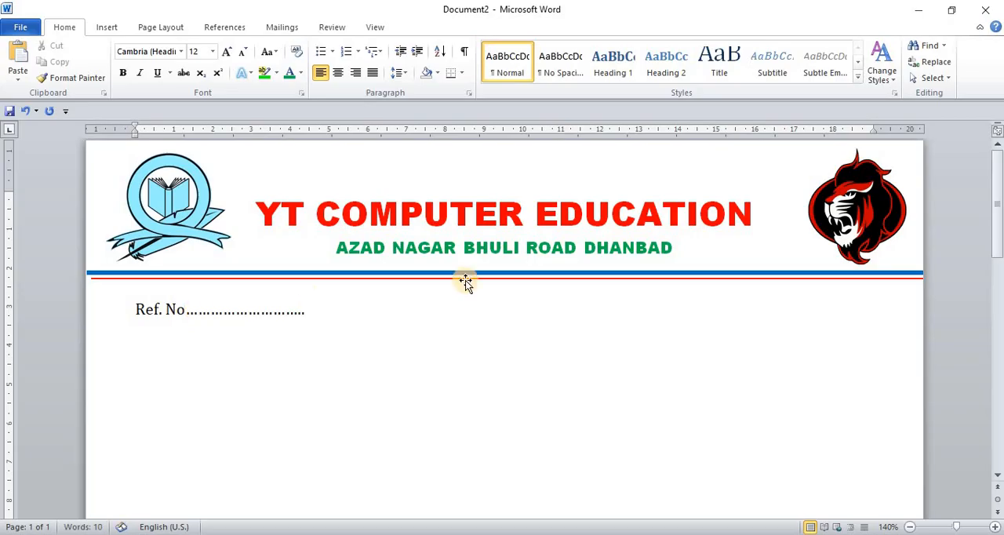
left_click(738, 130)
type("date")
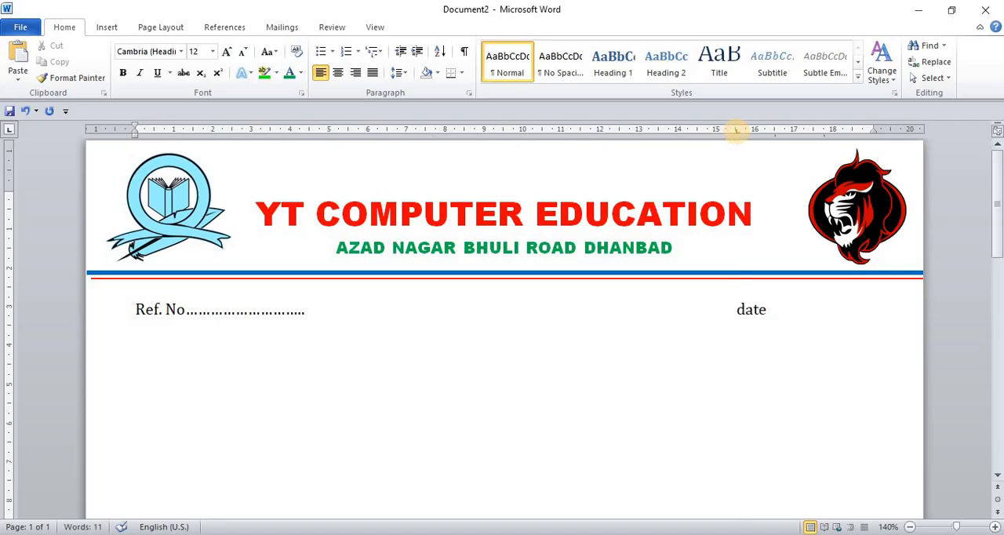
type("......./")
type("......")
type("./")
type("./……")
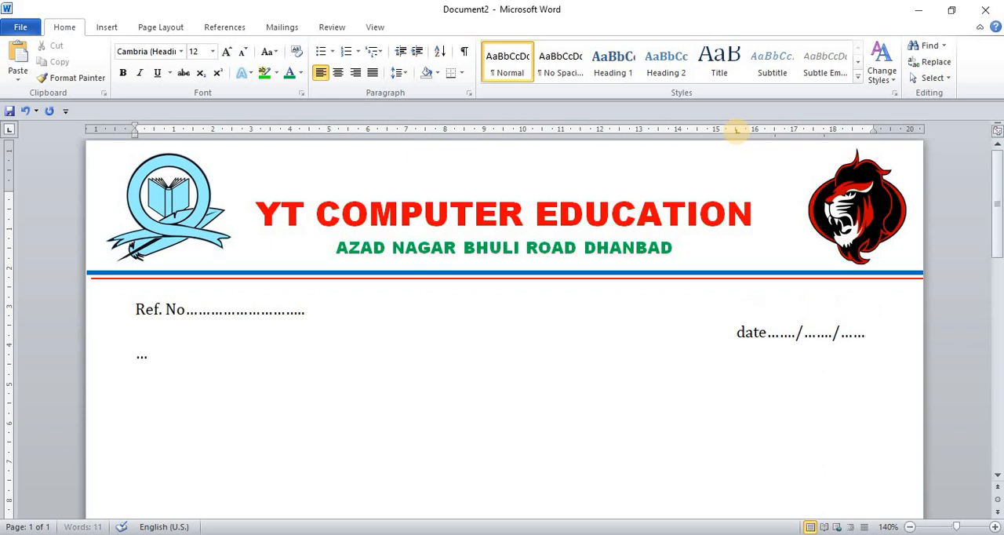
key("BackSpace")
key("BackSpace")
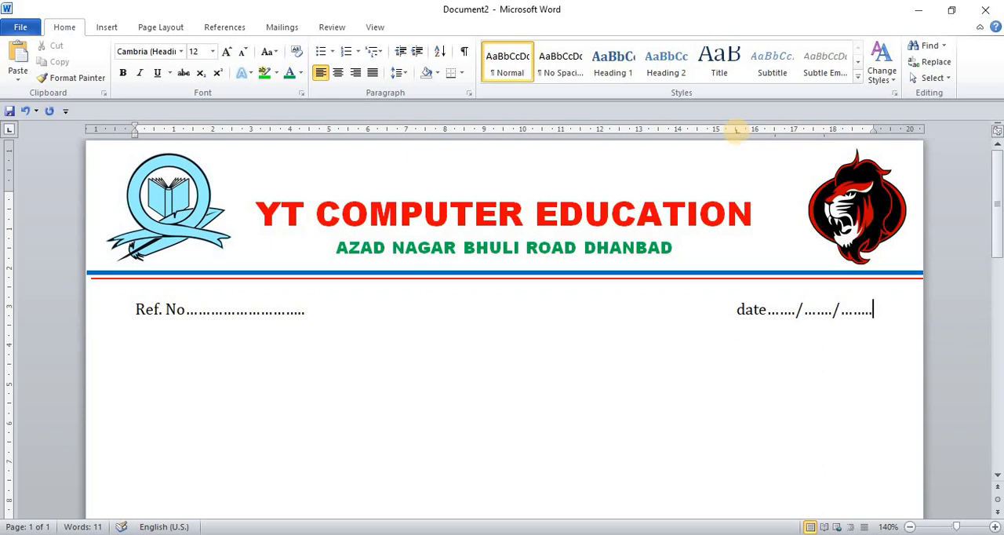
key("Return")
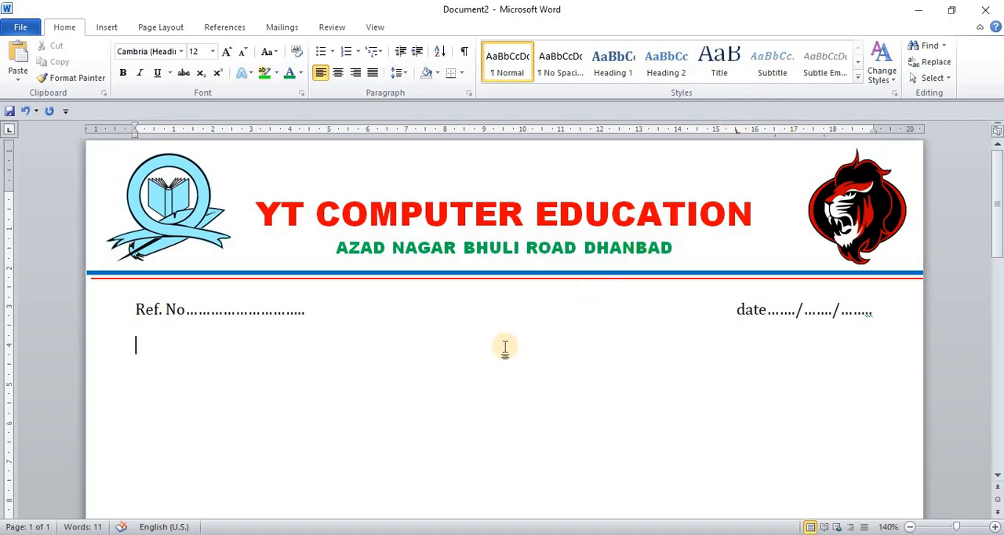
Draw a rectangle about 2.5 cm high by 21.6 cm wide across the full width of the page's bottom edge
scroll(505, 347, "down", 10)
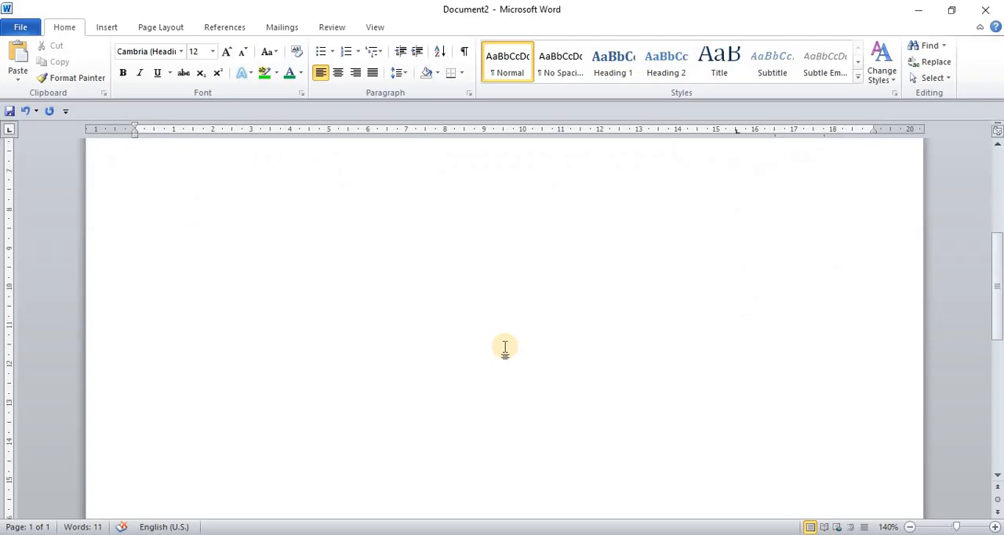
scroll(505, 348, "down", 4)
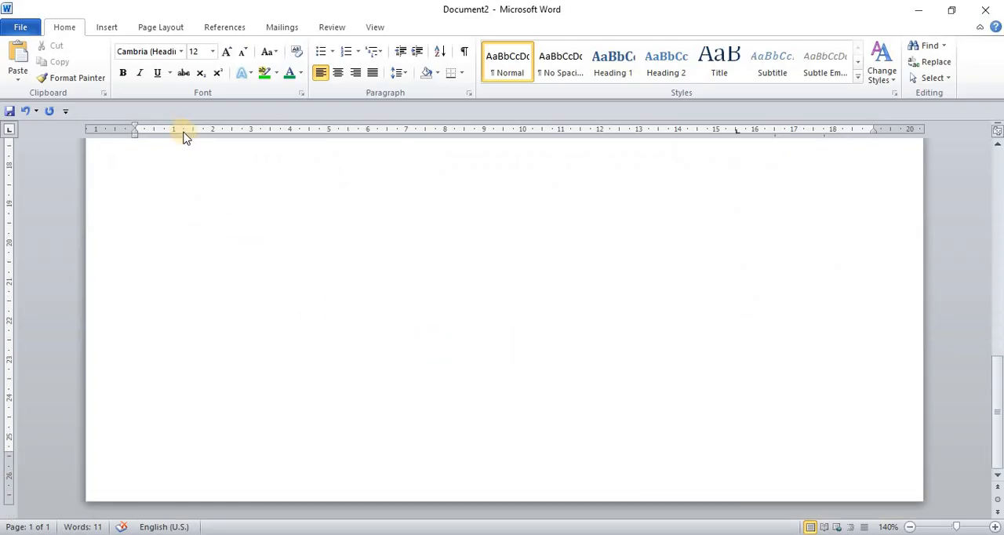
left_click(109, 28)
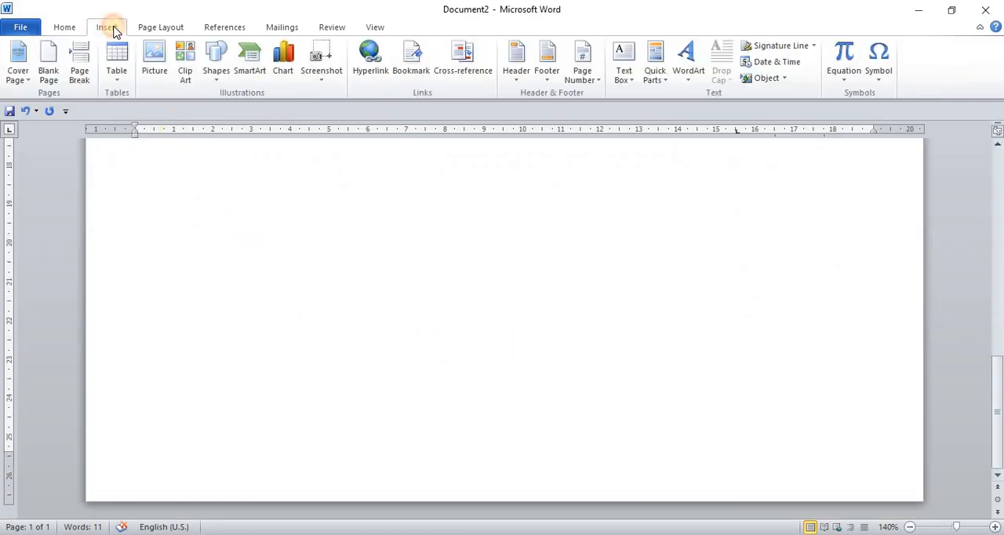
left_click(219, 89)
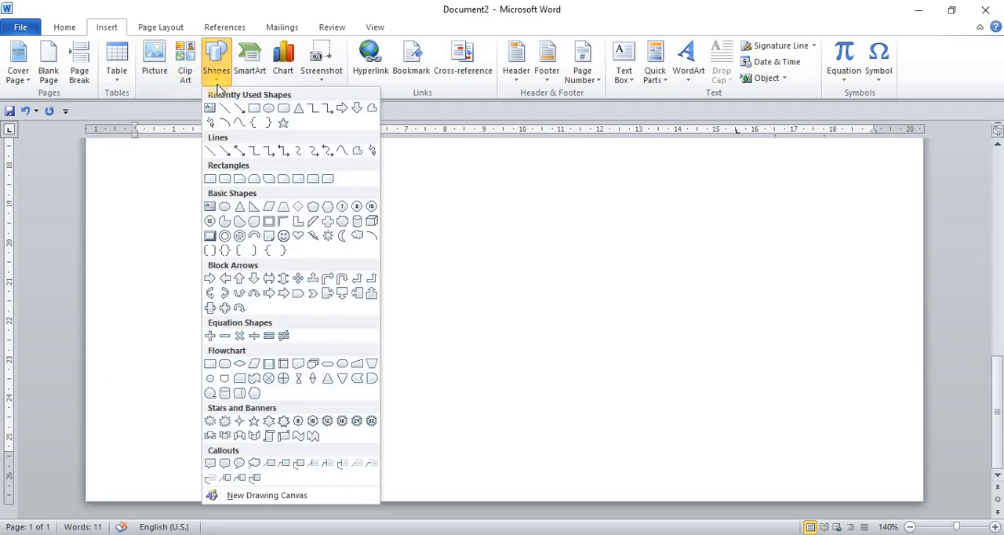
left_click(254, 110)
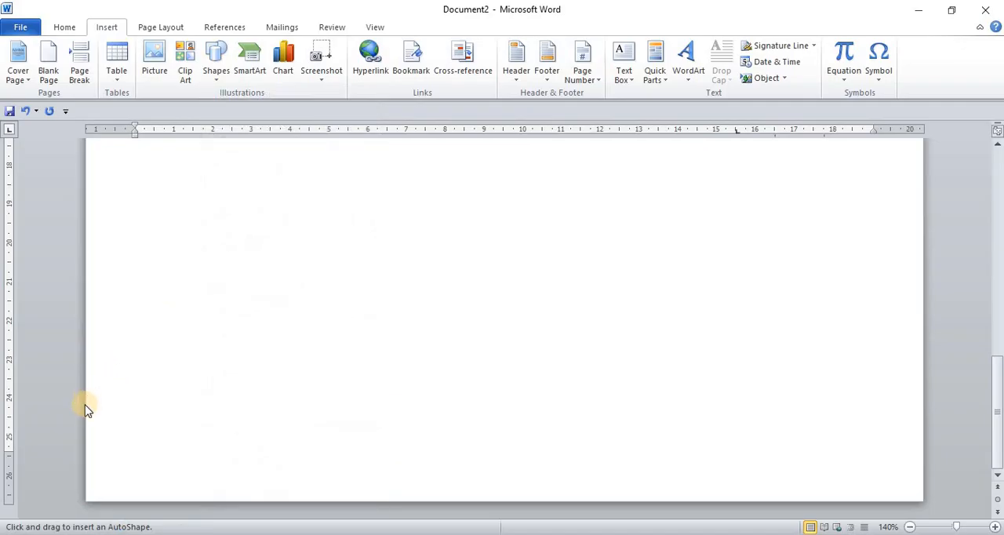
mouse_move(85, 403)
left_mouse_down()
mouse_move(446, 476)
mouse_move(887, 515)
mouse_move(922, 500)
left_mouse_up()
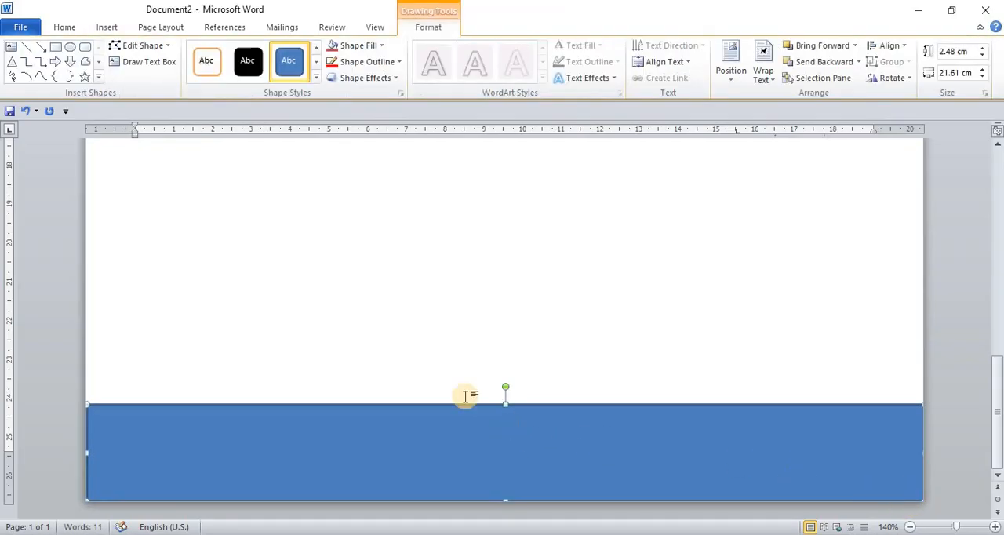
Remove the outline from the footer rectangle with the No Outline option
left_click(400, 62)
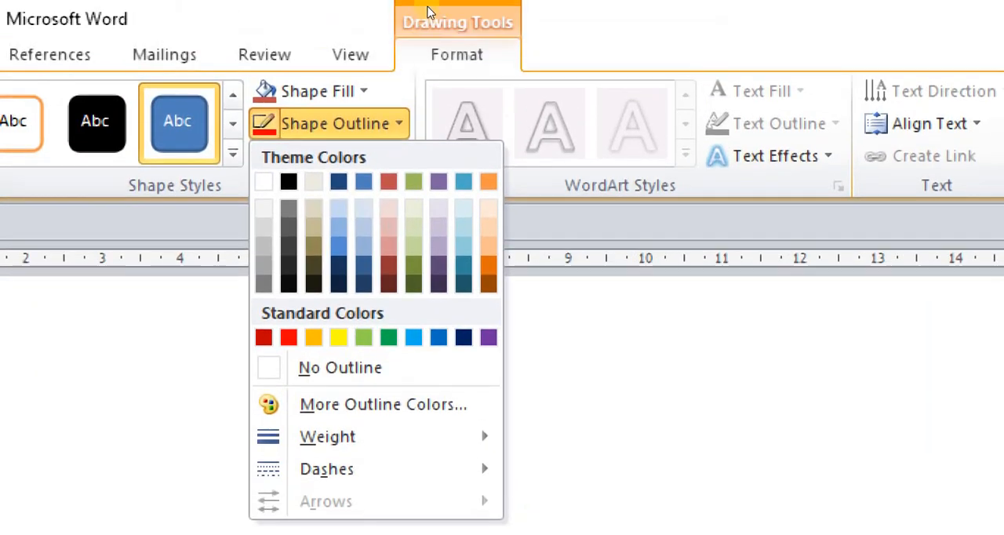
key("Up")
key("Up")
key("Up")
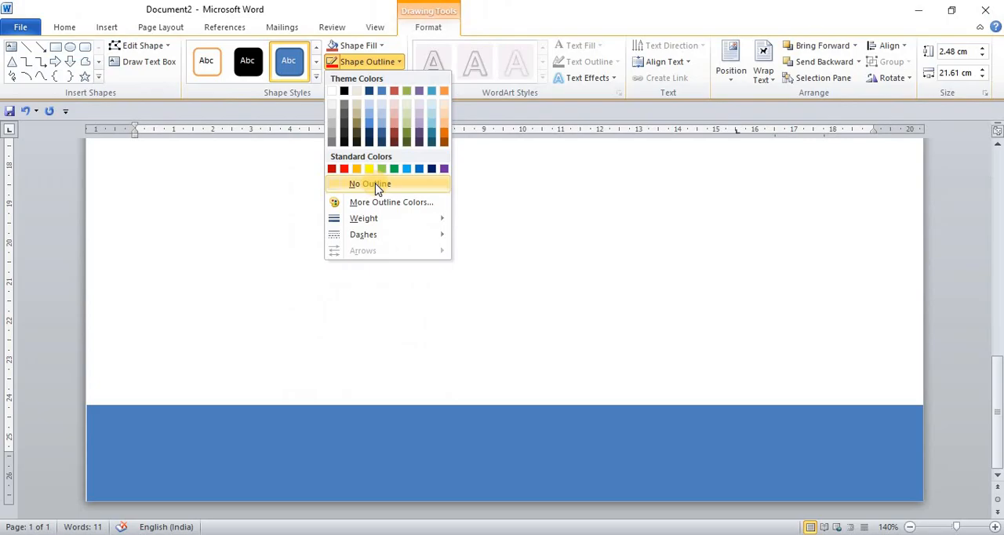
left_click(375, 185)
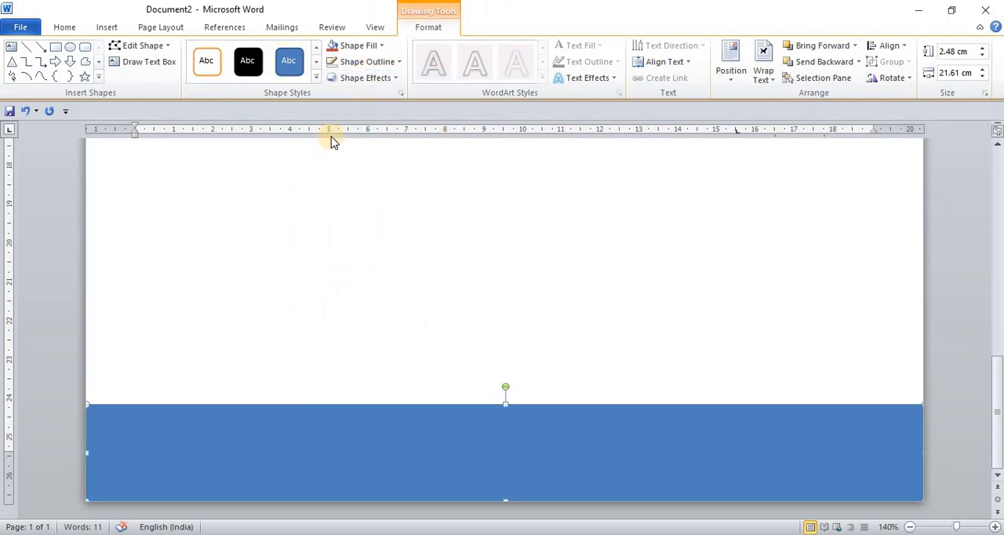
left_click(318, 78)
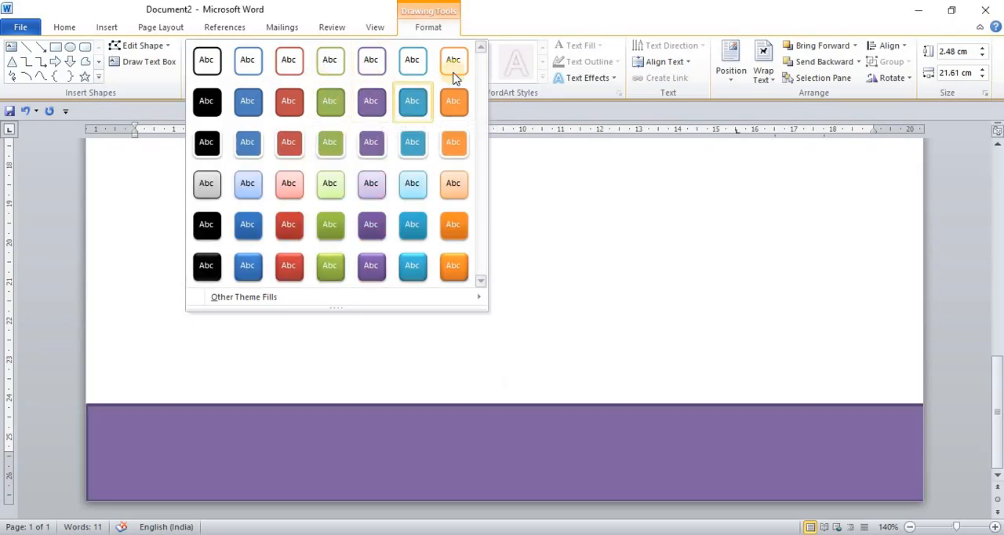
double_click(514, 22)
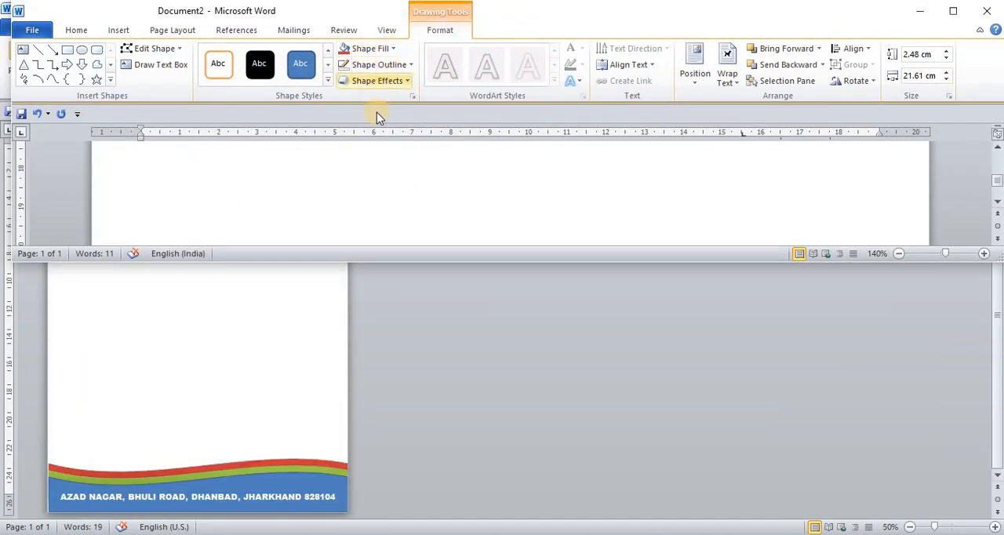
left_click(953, 11)
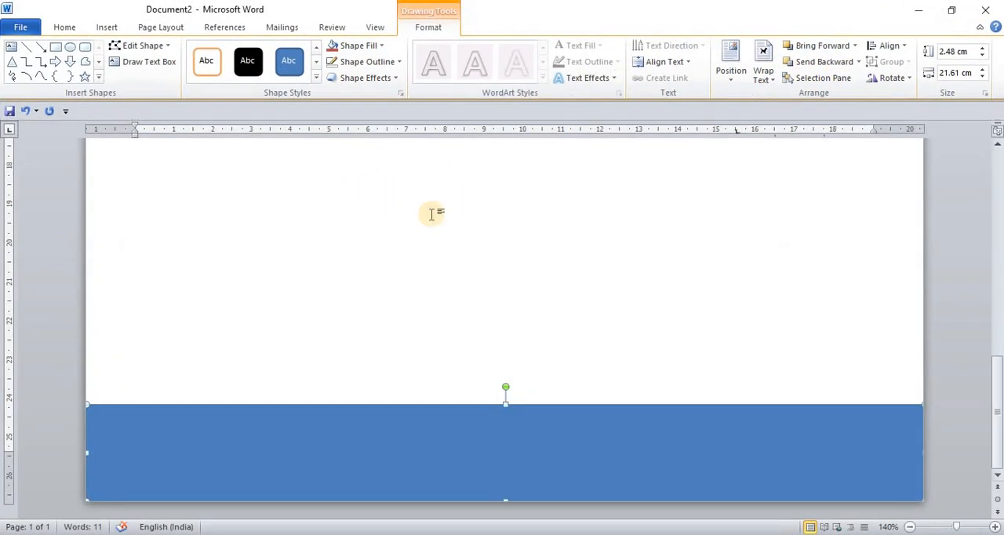
Fill the footer rectangle with standard blue and edit its points so the left half of the upper edge curves downward
left_click(381, 47)
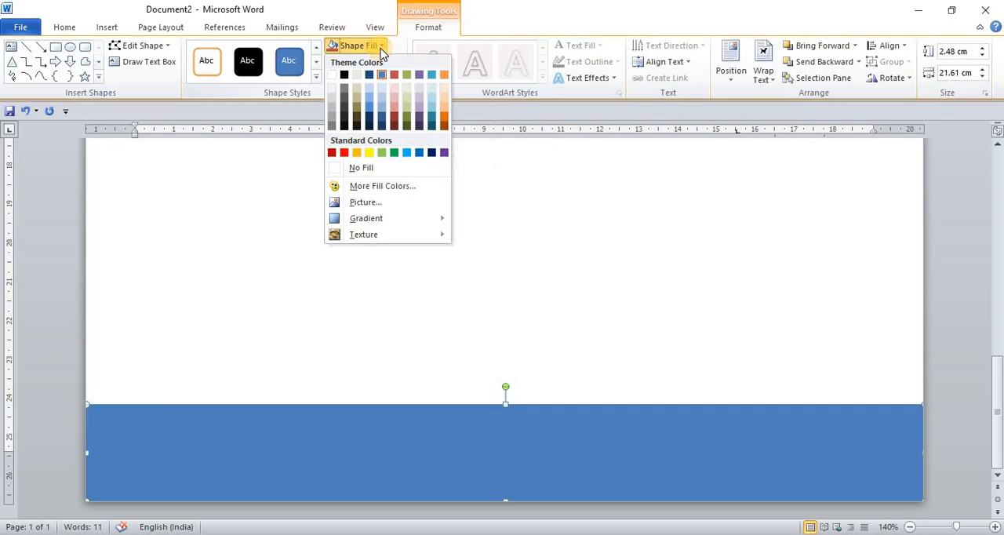
left_click(419, 154)
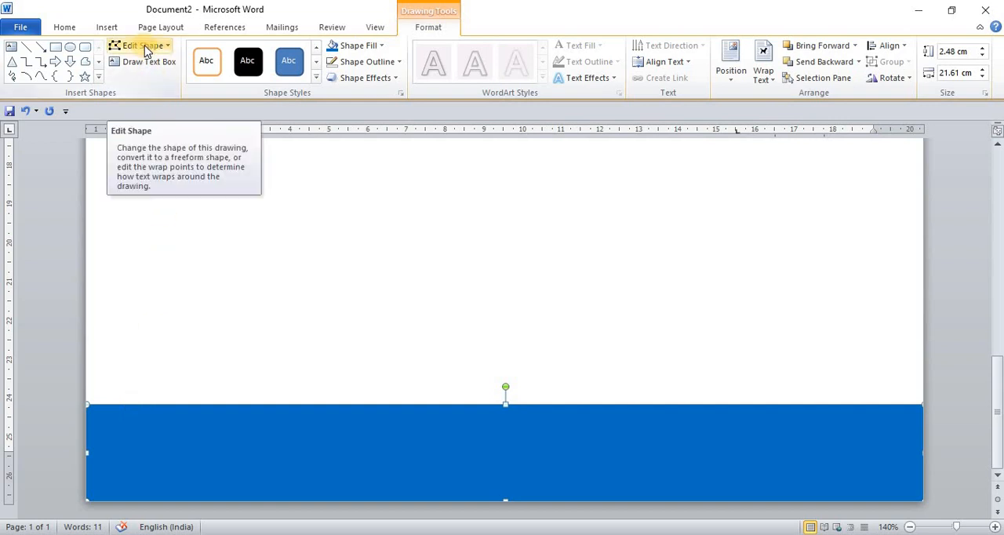
left_click(167, 48)
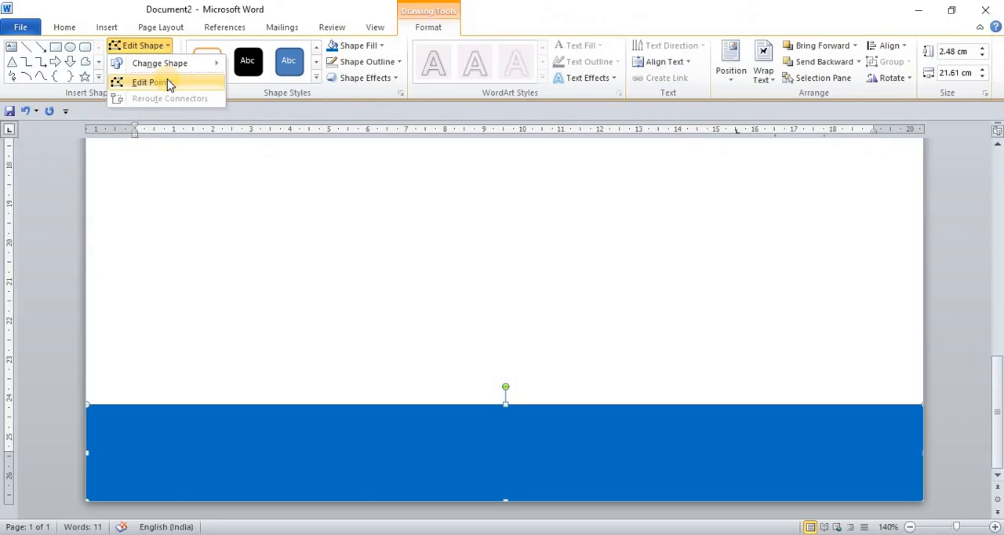
left_click(168, 84)
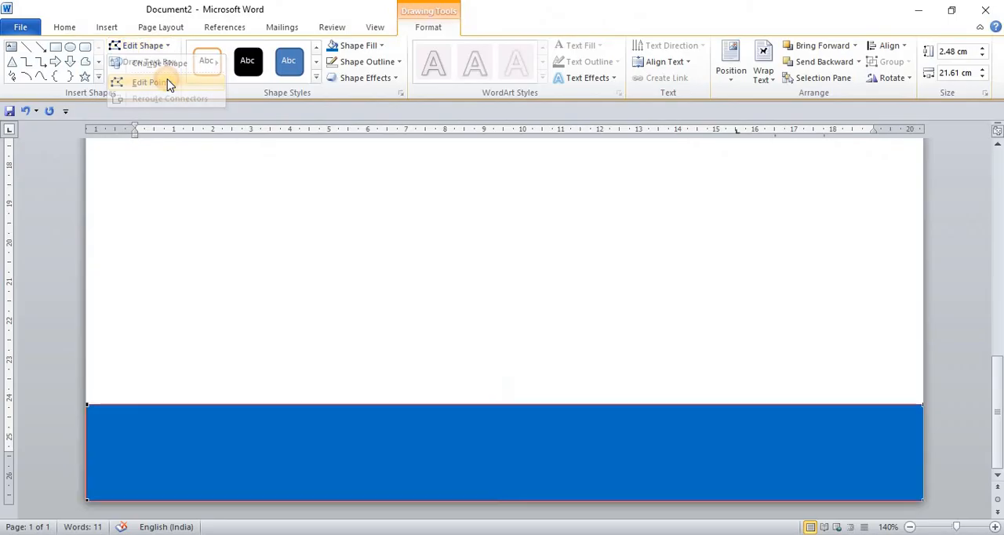
left_click(86, 403)
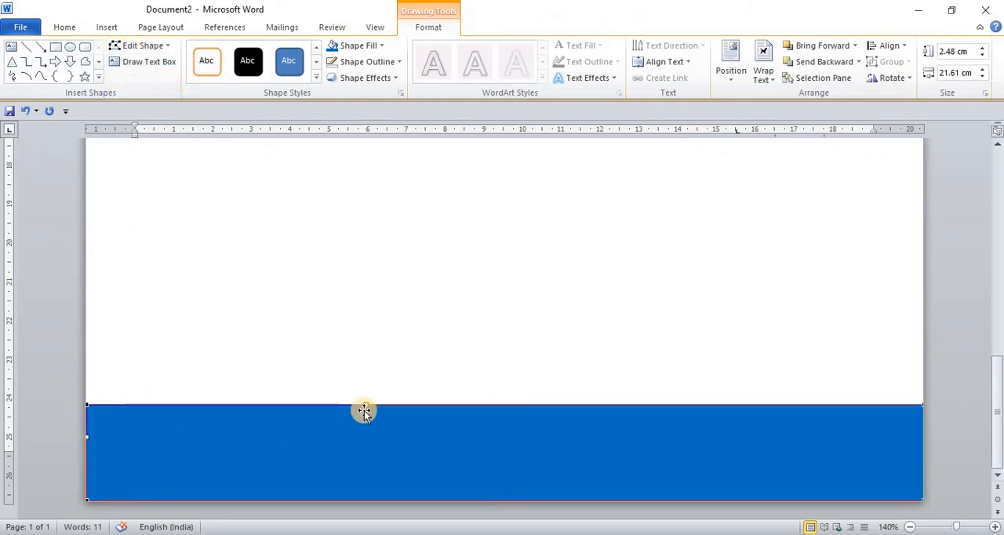
left_click_drag(368, 403, 344, 467)
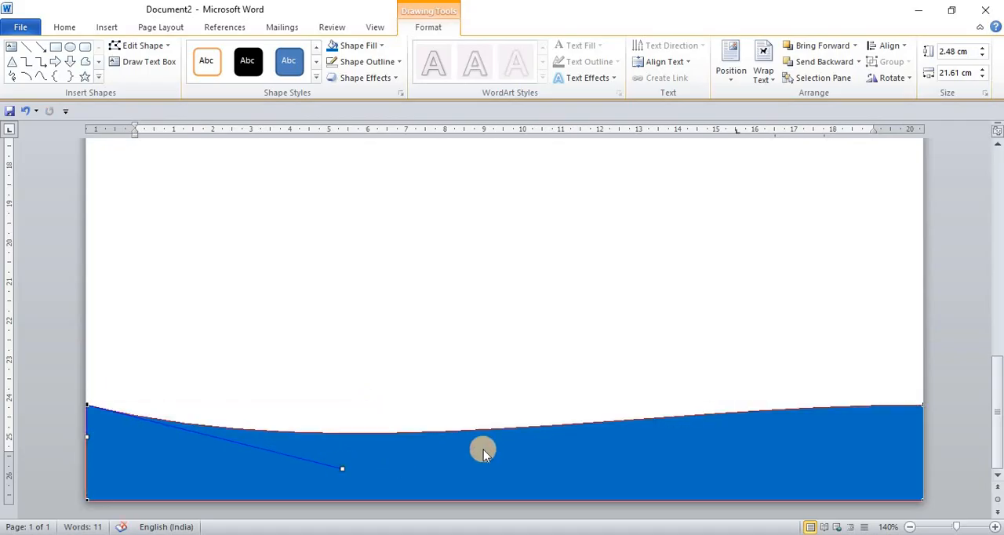
Curve the right half of the footer shape's upper edge upward from its upper-right point to complete the wave
left_click(922, 405)
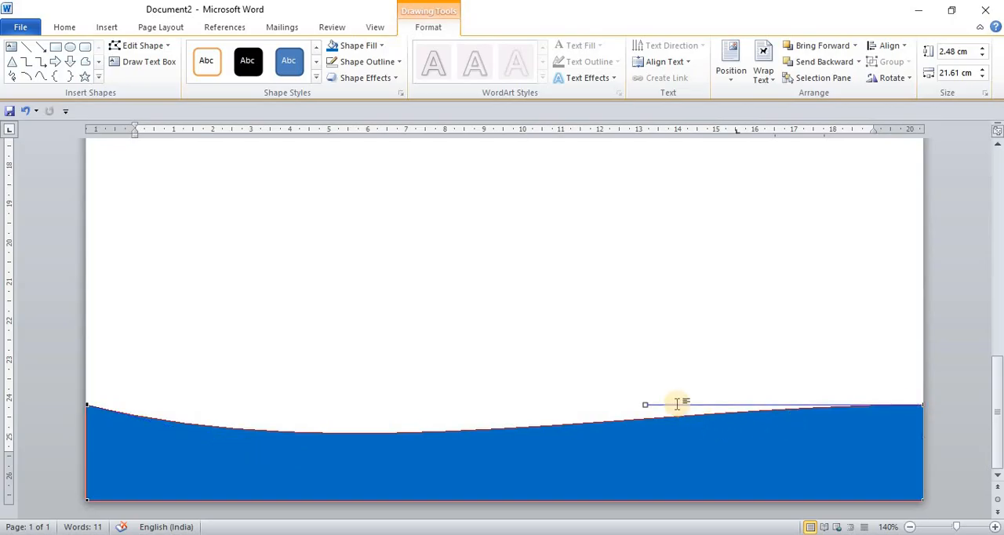
left_click_drag(645, 404, 662, 333)
left_click(681, 452)
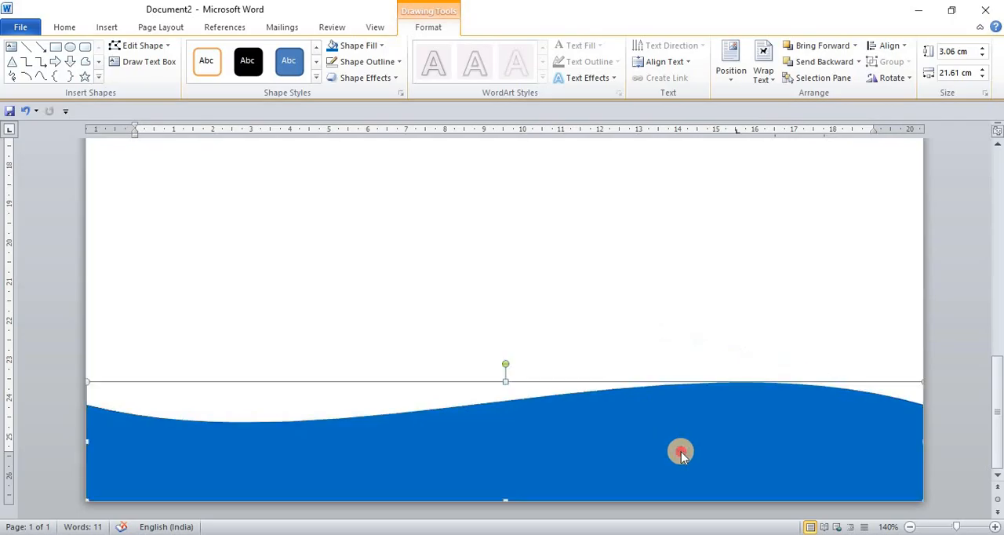
left_click(612, 318)
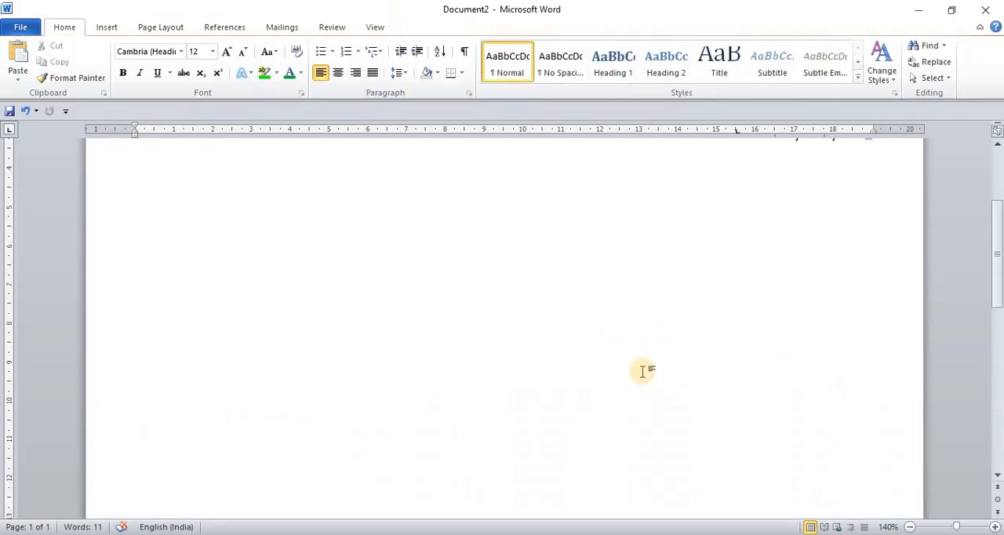
scroll(641, 371, "down", 10)
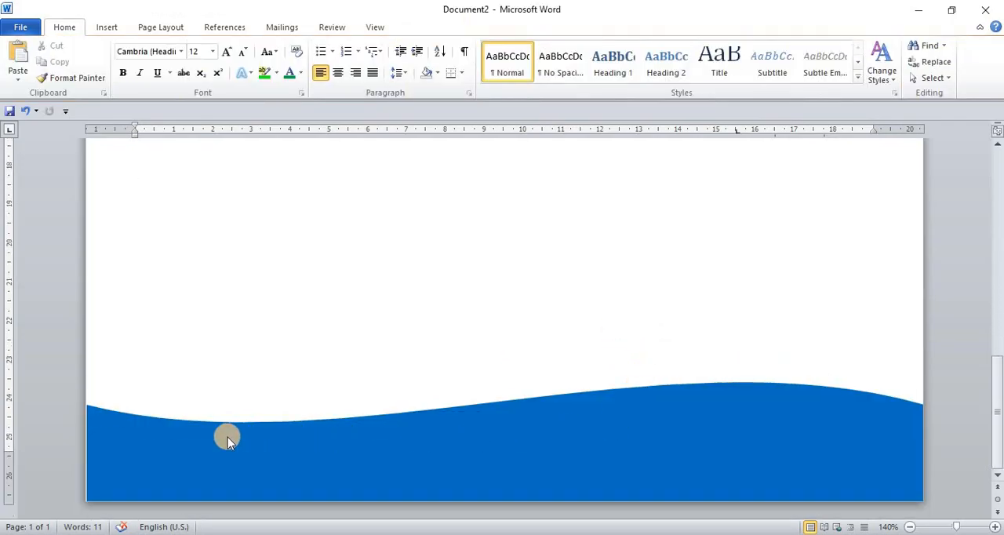
Duplicate the blue wave shape and nudge the copy up to about the original's height
left_click(650, 430)
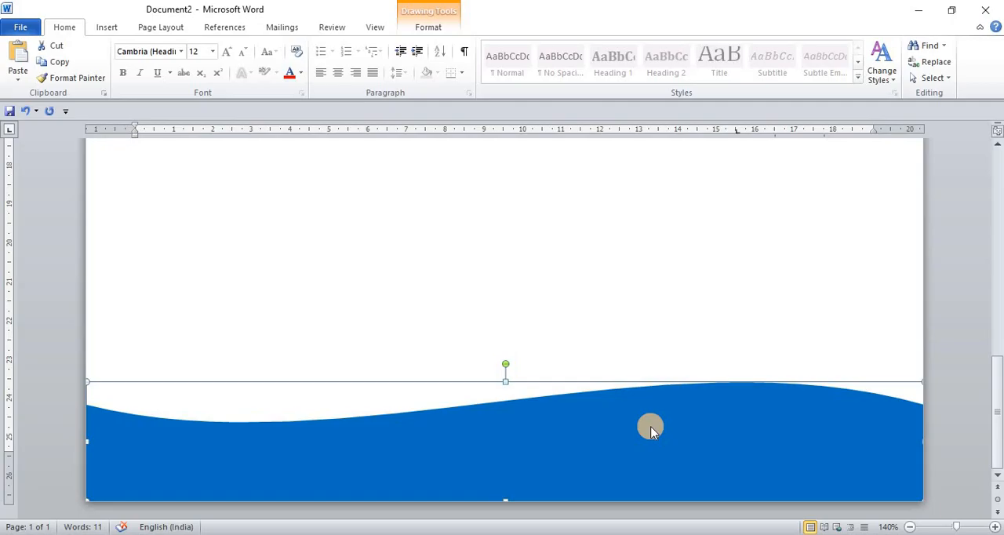
key("ctrl+v")
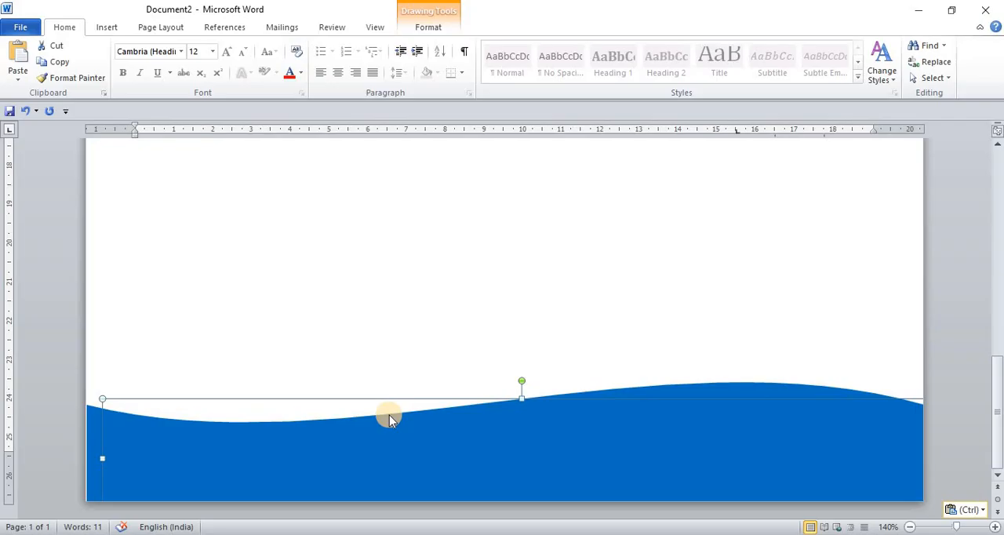
key("Up")
key("Up")
key("Up")
key("Up")
key("Up")
key("Up")
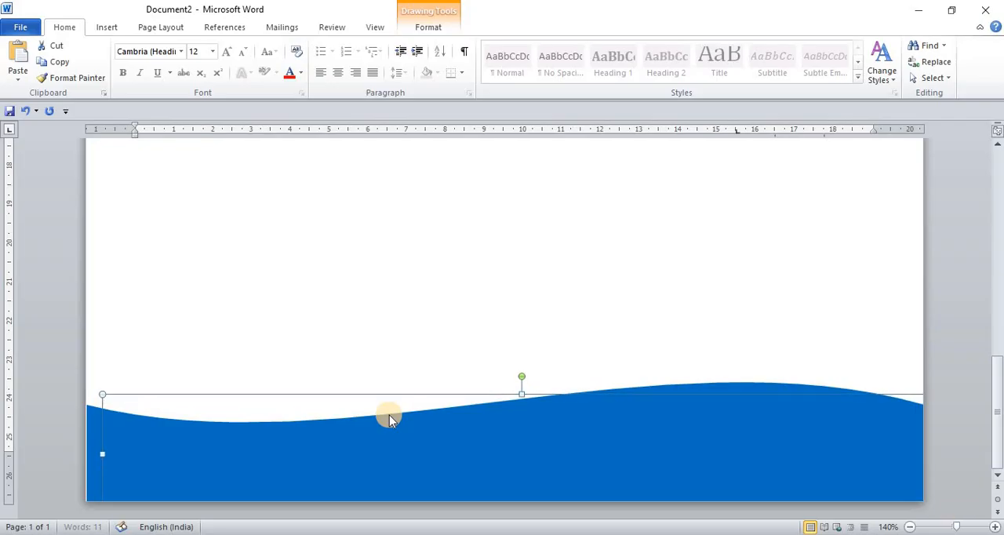
key("Up")
key("Up")
key("Up")
key("Up")
key("Up")
key("Up")
key("Up")
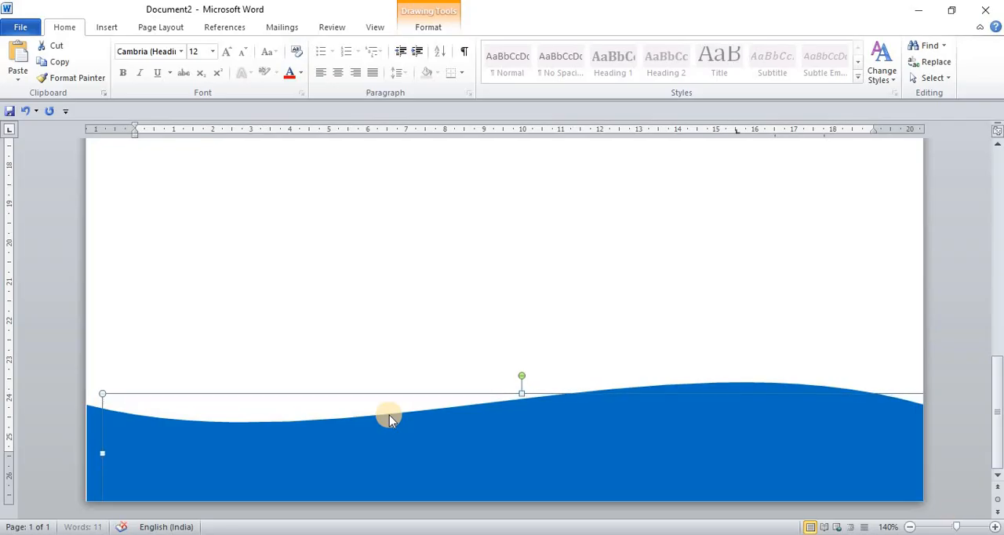
key("Up")
key("Up")
key("Up")
key("Up")
key("Up")
key("Up")
key("Up")
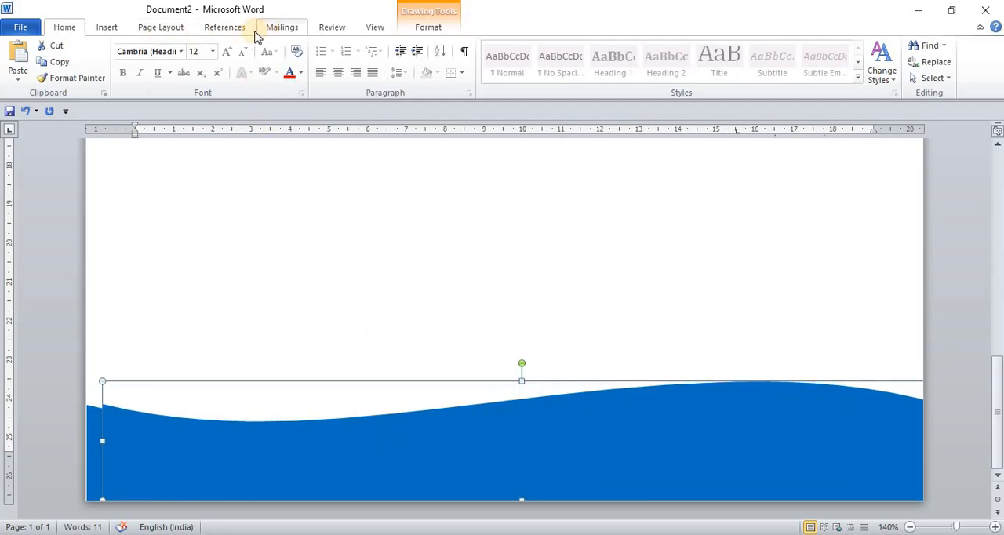
Apply the light red gradient shape style to the copied wave
left_click(430, 28)
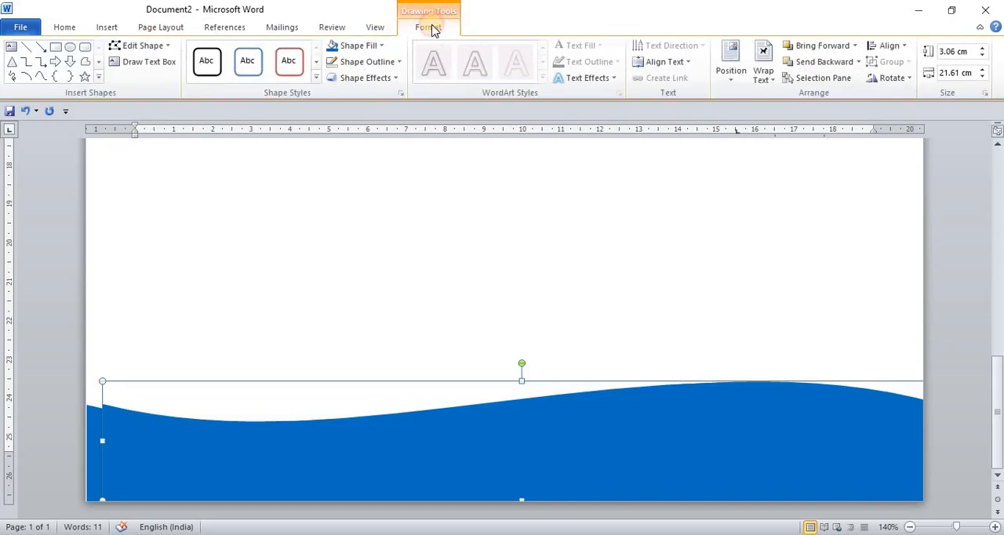
left_click(316, 77)
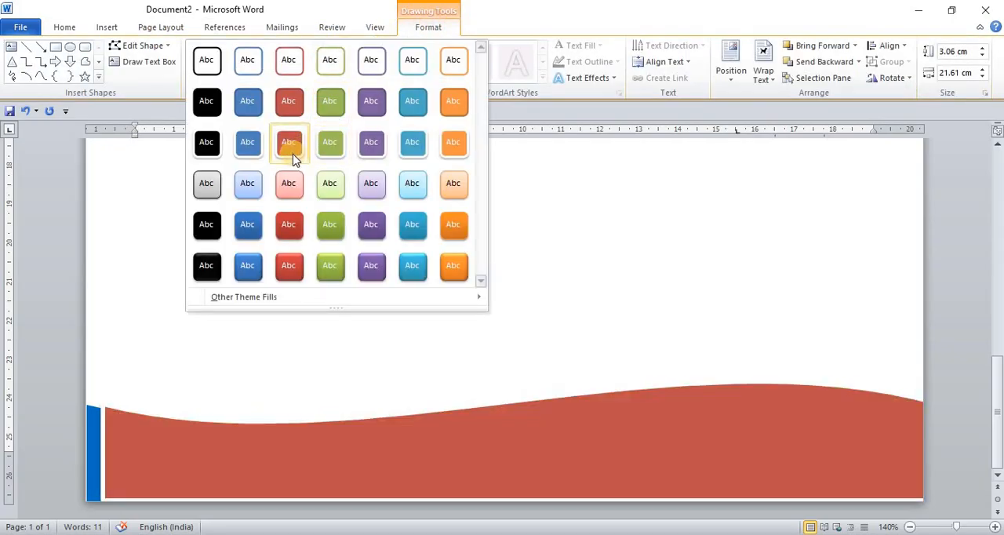
left_click(288, 196)
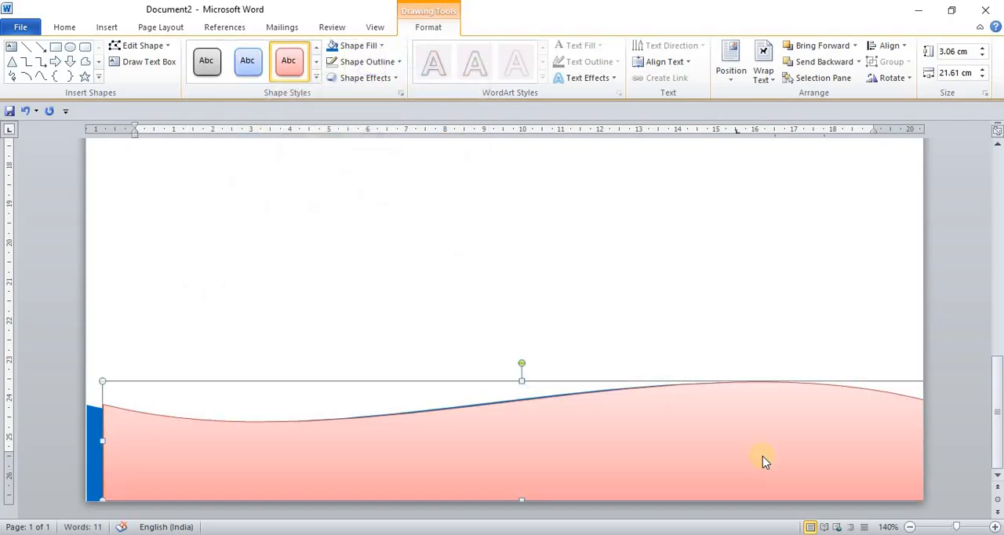
Nudge the light red wave left to the page edge and slightly above the blue wave
key("ctrl+Left")
key("ctrl+Left")
key("ctrl+Left")
key("ctrl+Left")
key("ctrl+Left")
key("ctrl+Left")
key("ctrl+Left")
key("ctrl+Left")
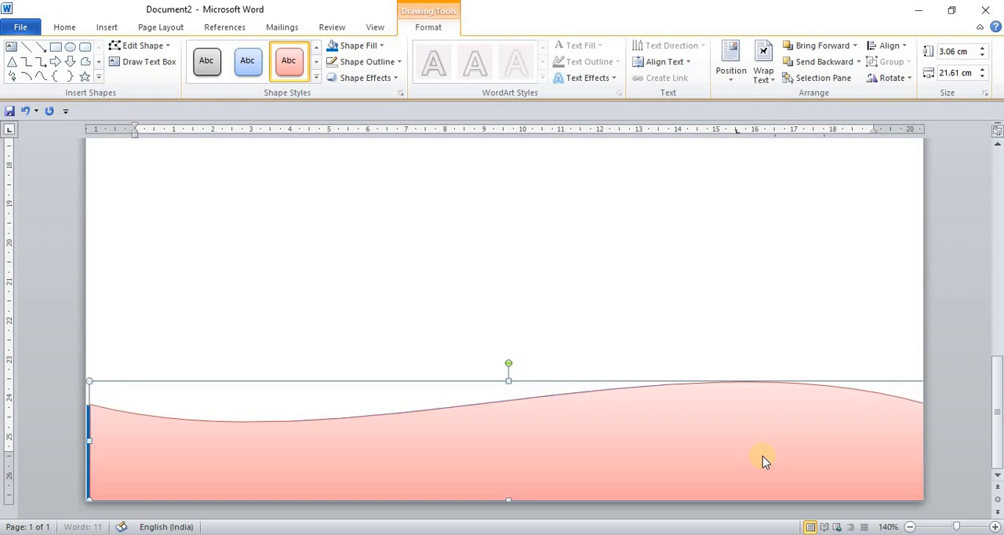
key("ctrl+Left")
key("Up")
key("Up")
key("Up")
key("Up")
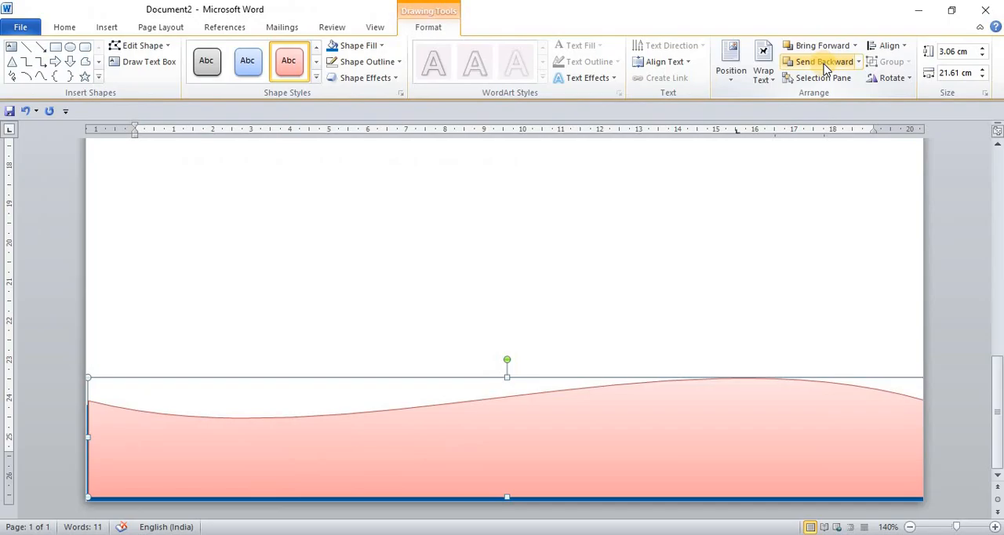
Send the light red wave behind the blue one and nudge it up until a thin band shows along the curve
left_click(823, 64)
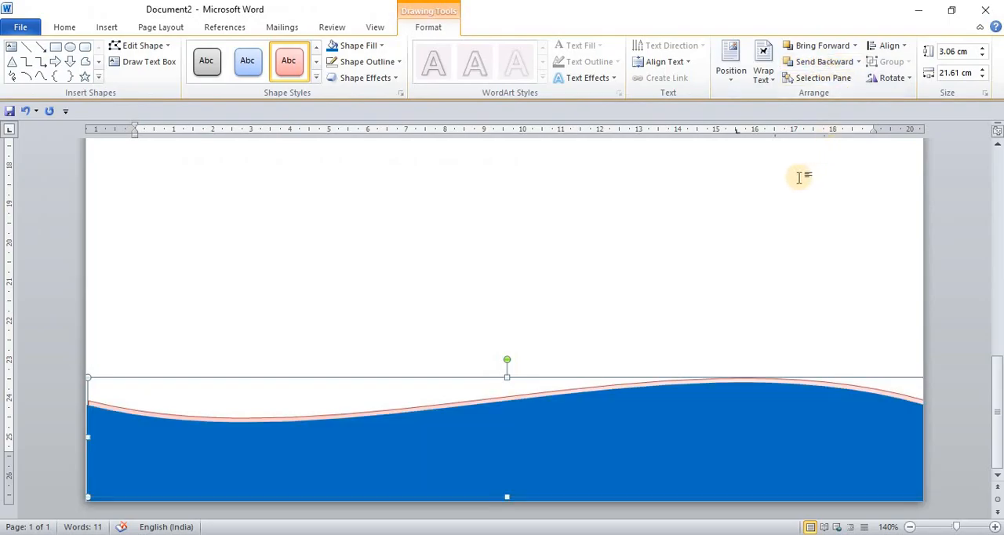
key("Up")
key("Up")
key("Up")
key("Up")
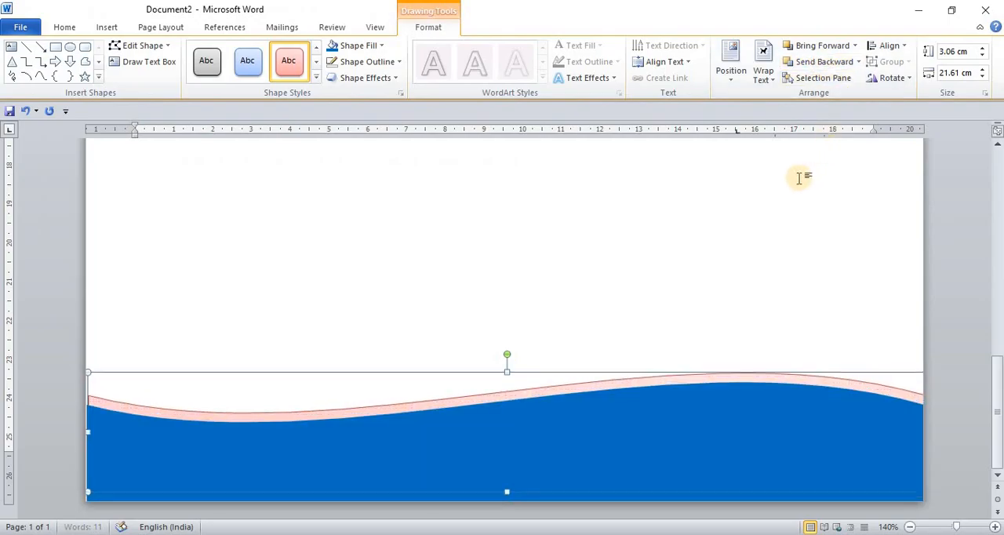
Paste another copy of the blue wave and give it the solid green shape style with a white outline
left_click_drag(730, 413, 730, 416)
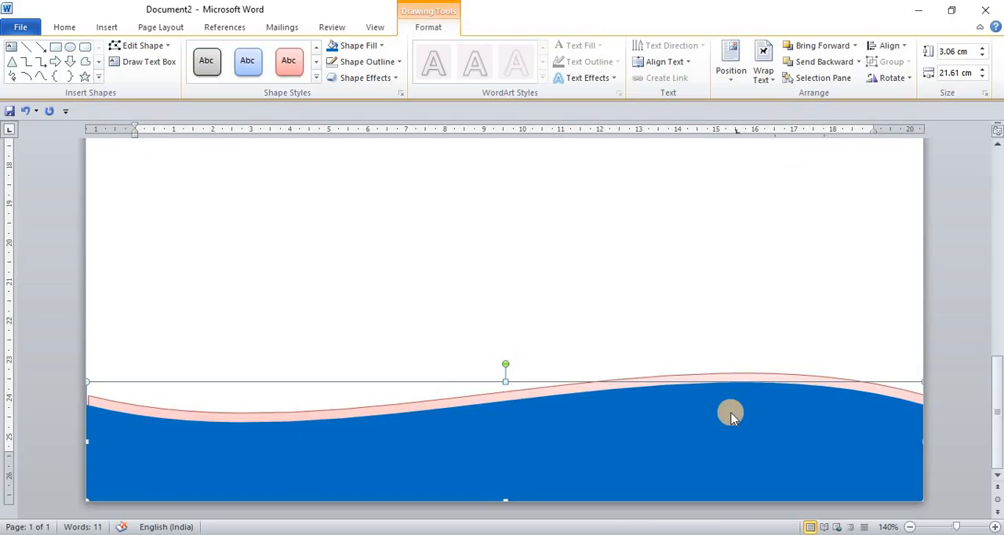
key("ctrl+v")
left_click_drag(726, 412, 710, 375)
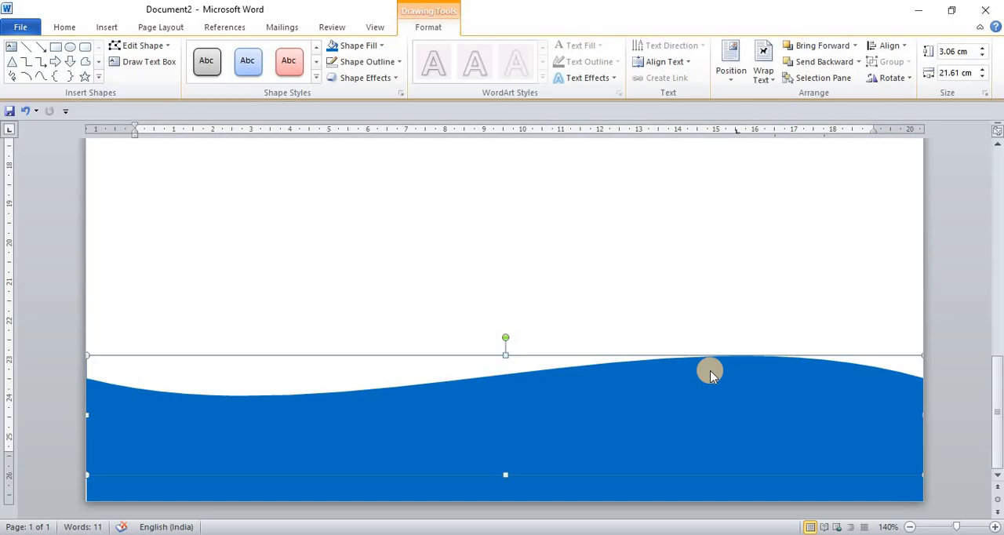
key("ctrl+z")
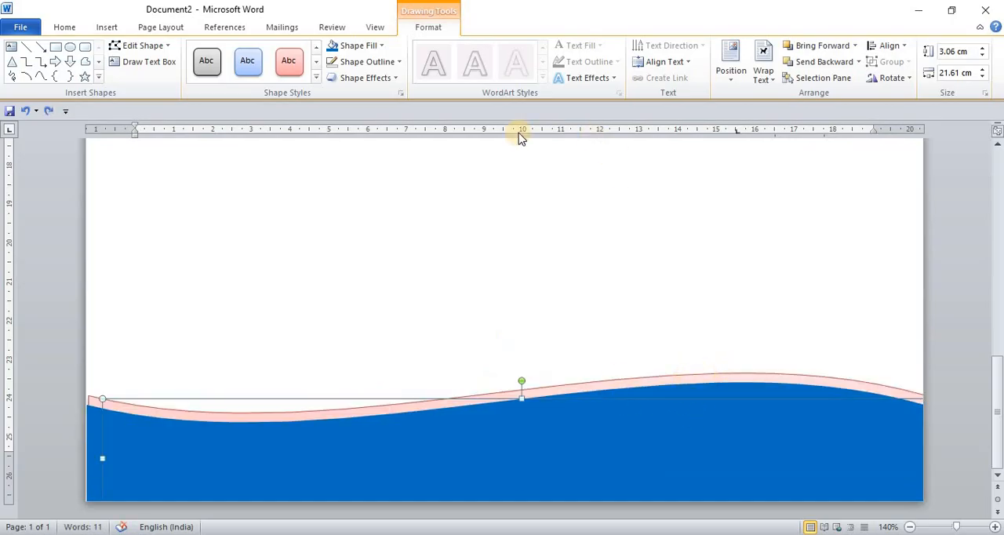
left_click(316, 78)
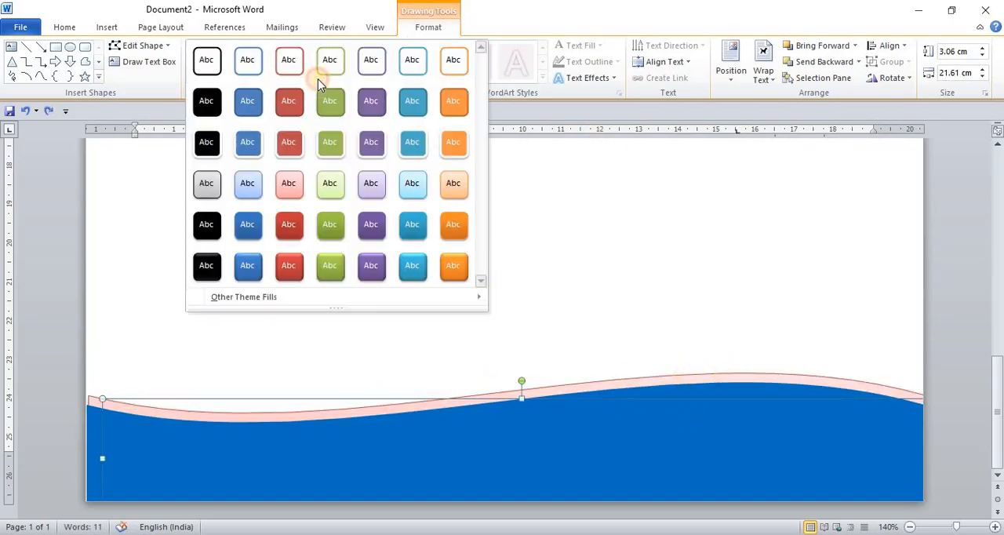
left_click(331, 144)
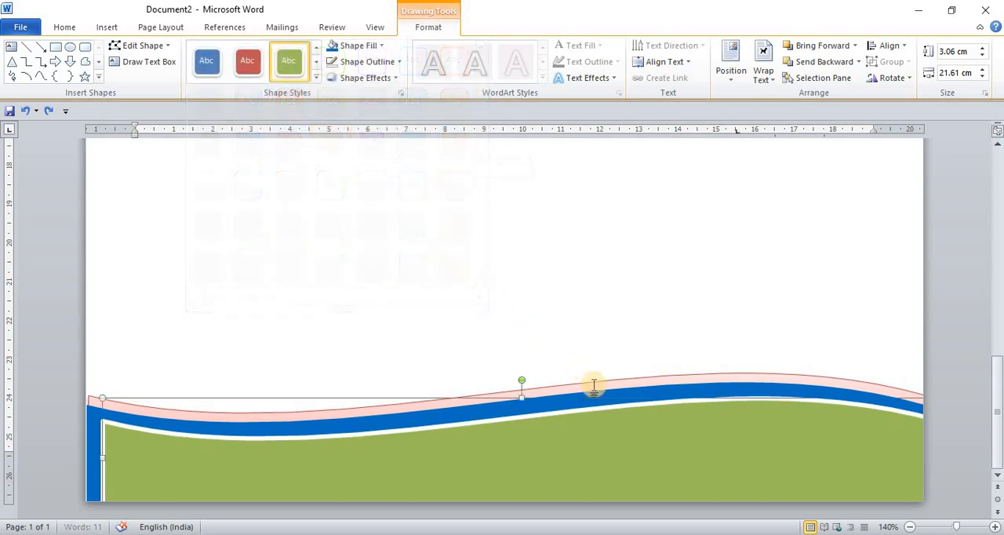
Move the green wave to the left page edge above the other waves and send it behind both of them
left_click_drag(601, 423, 582, 382)
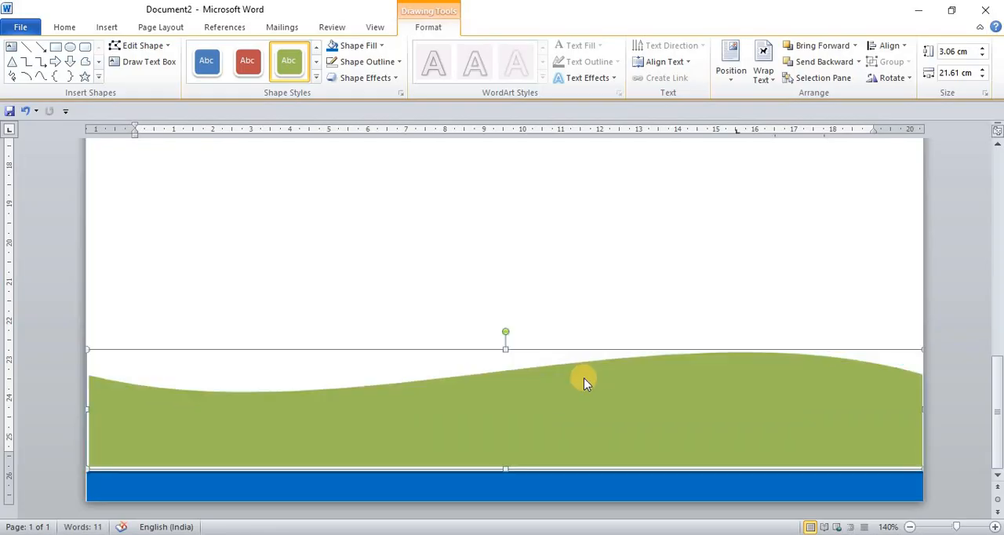
left_click(812, 65)
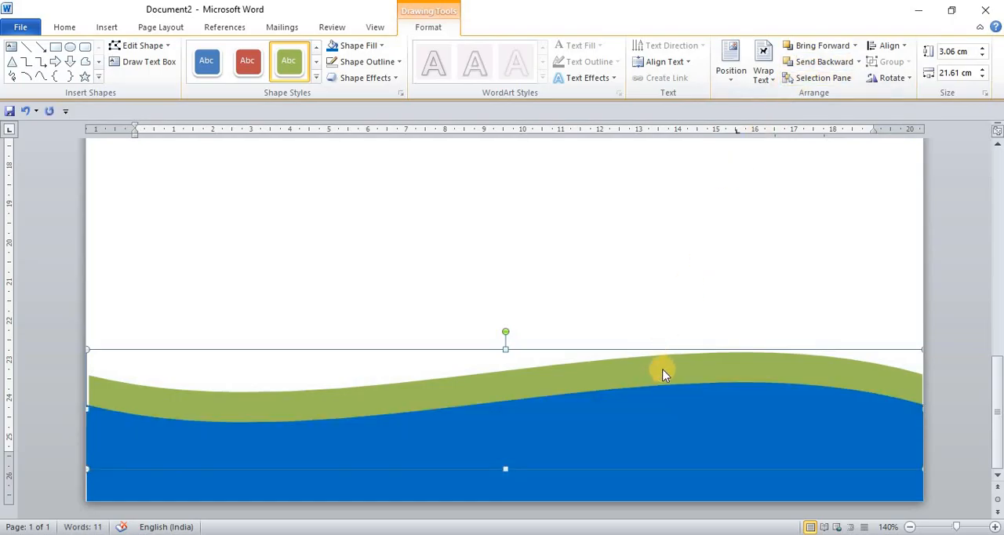
left_click(818, 68)
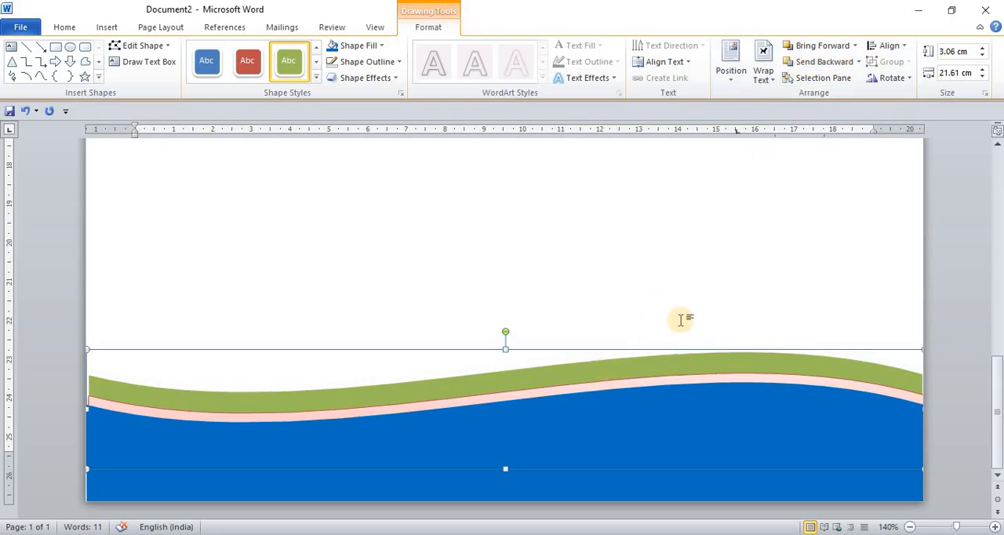
Nudge the green wave down until only a thin green band shows above the light red one, and deselect it
key("Down")
key("Down")
key("Down")
key("Down")
key("Down")
key("Down")
key("Down")
key("Down")
key("Down")
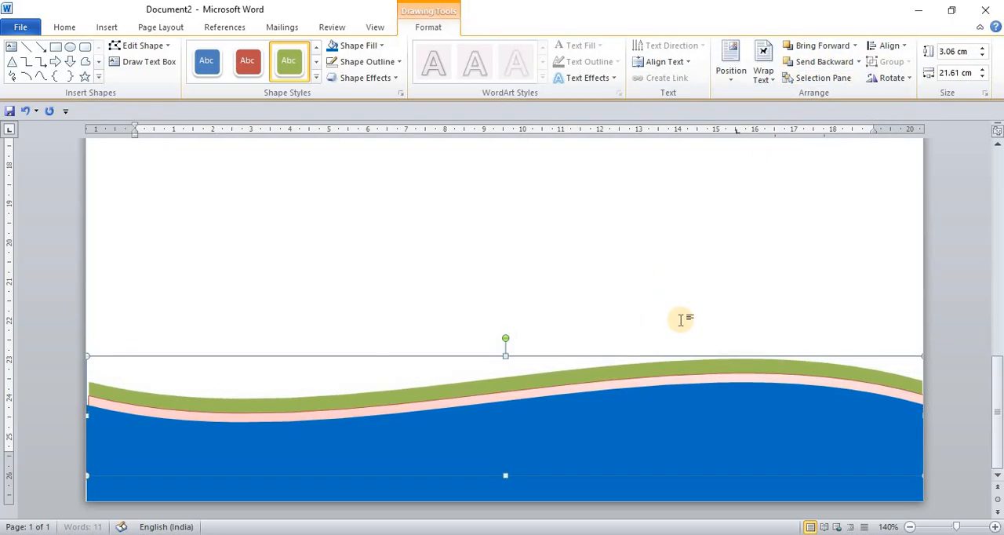
key("Down")
key("Down")
key("Down")
key("Down")
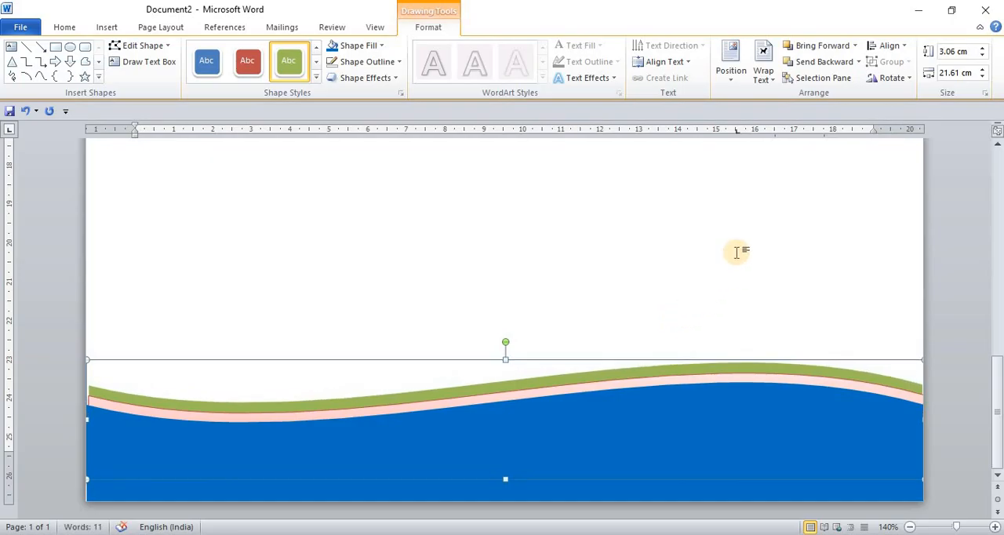
left_click(707, 267)
scroll(693, 359, "down", 5)
scroll(693, 358, "down", 5)
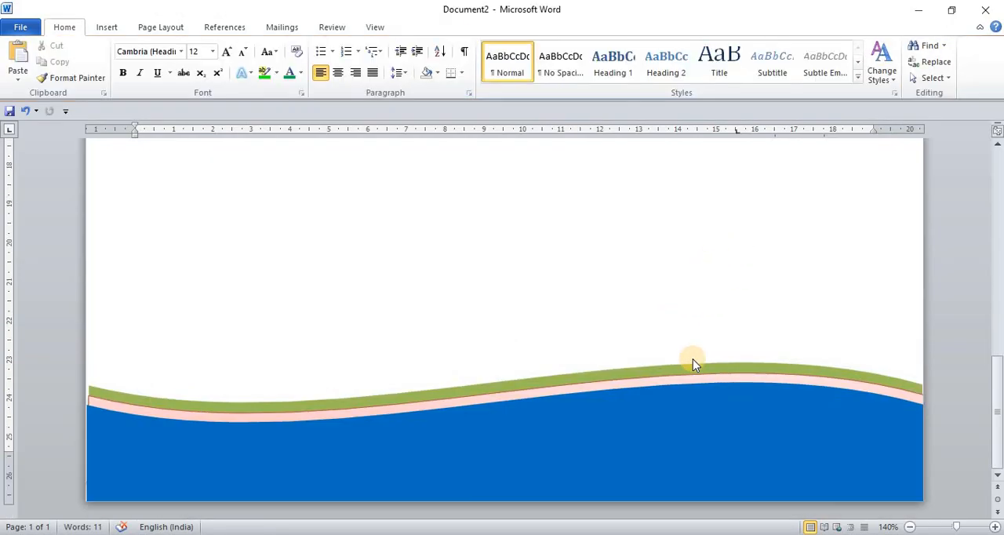
left_click(449, 460)
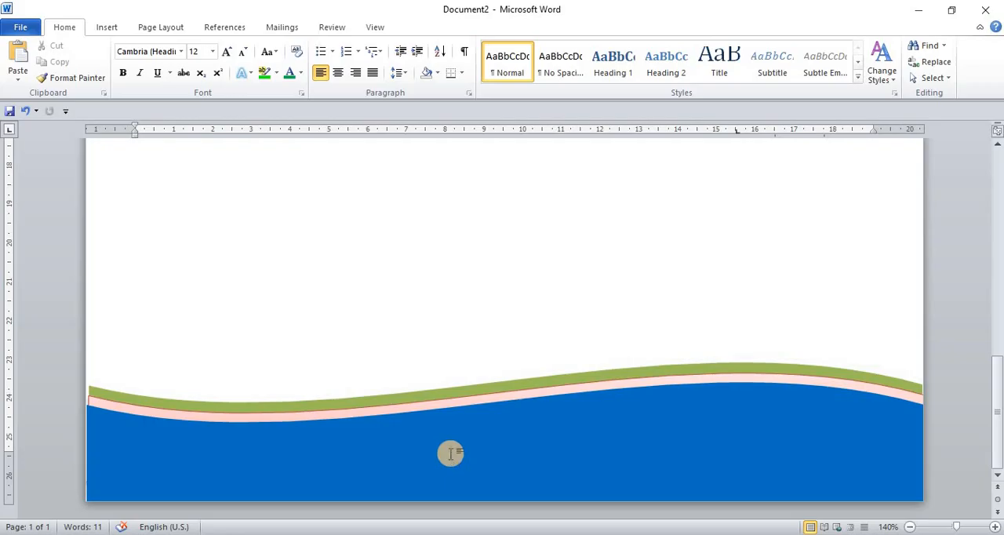
scroll(451, 454, "down", 15)
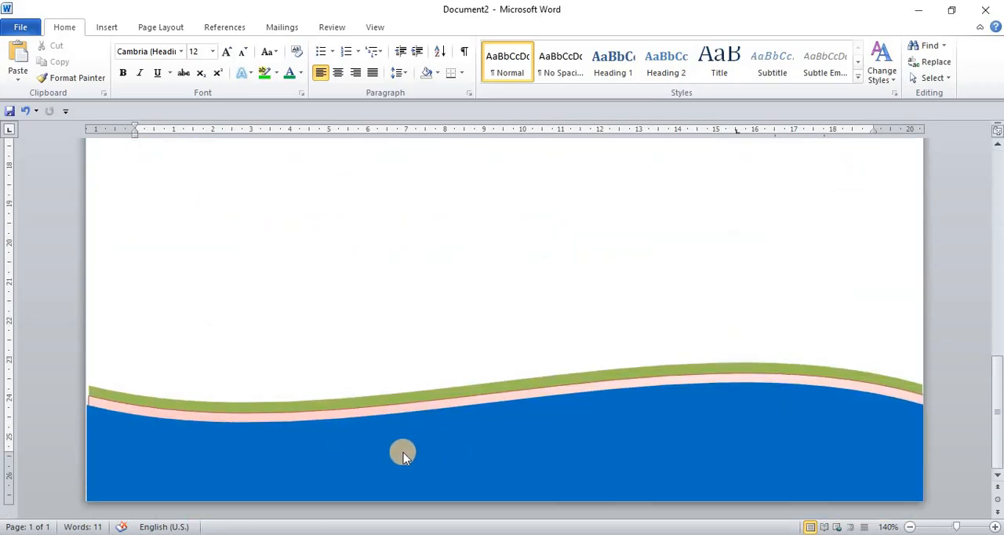
Add centred text inside the blue footer wave reading "Add:" followed by the institute's full postal address with PIN code
left_click(480, 447)
right_click(478, 443)
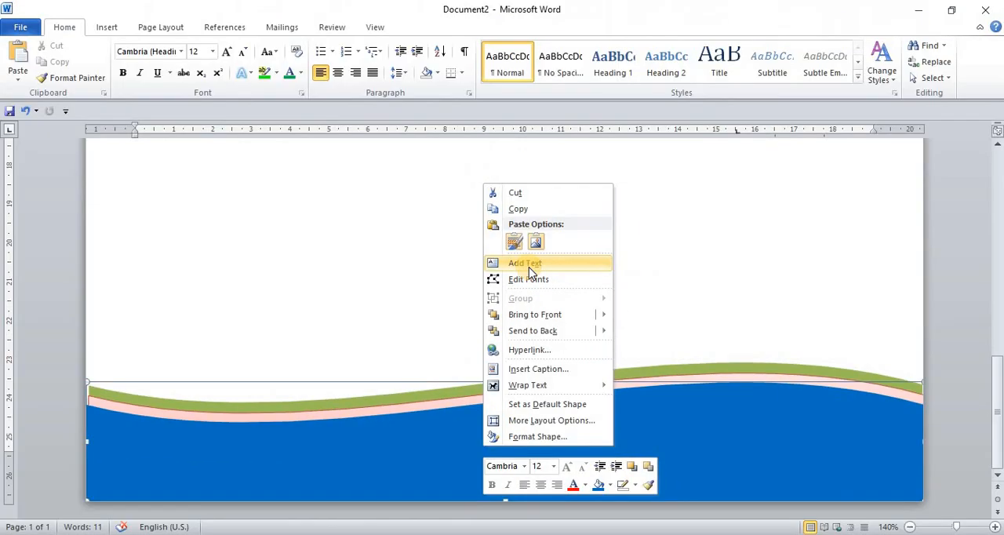
left_click(528, 265)
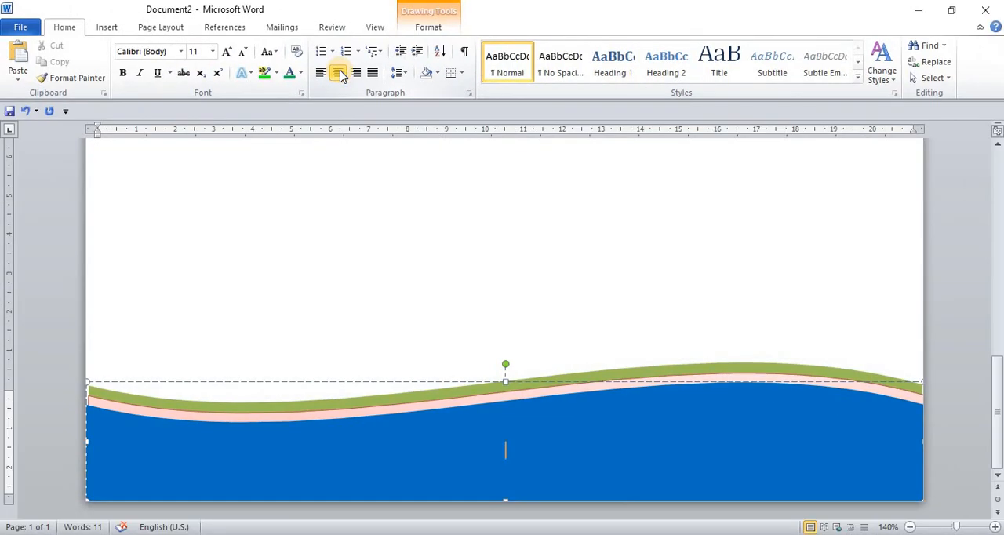
left_click(339, 73)
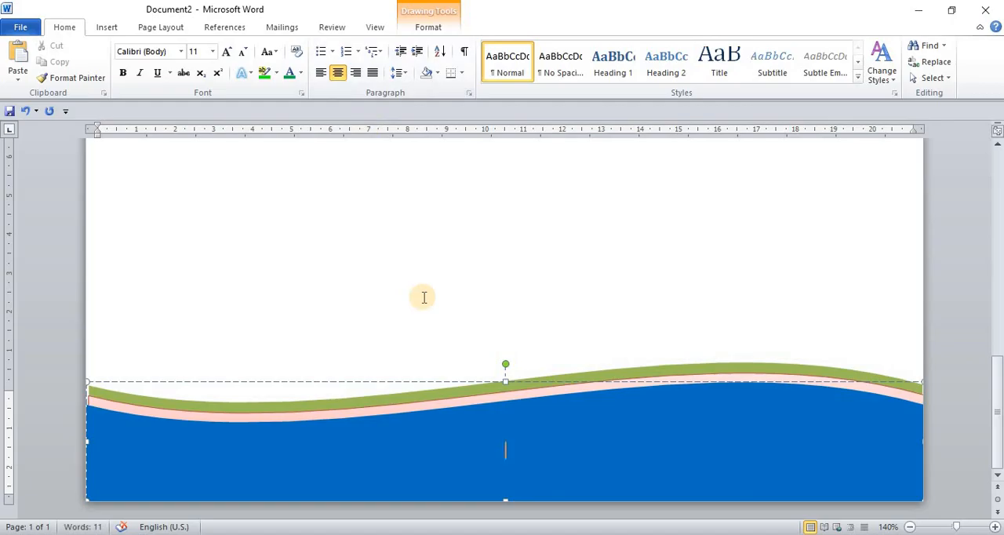
type("Add: AZAD NAGAR BHULI ROAD DHANBAD JHARKHAND 82810")
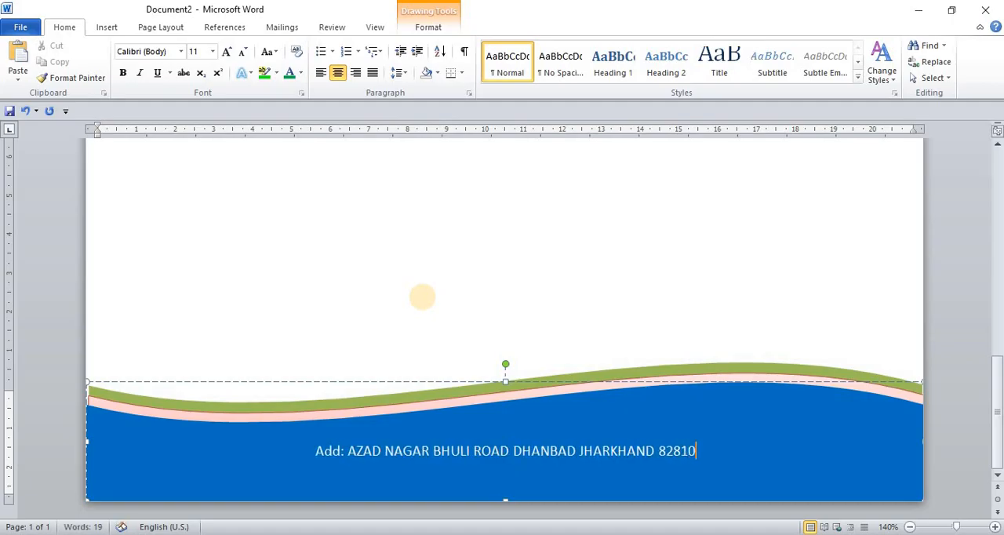
type("4")
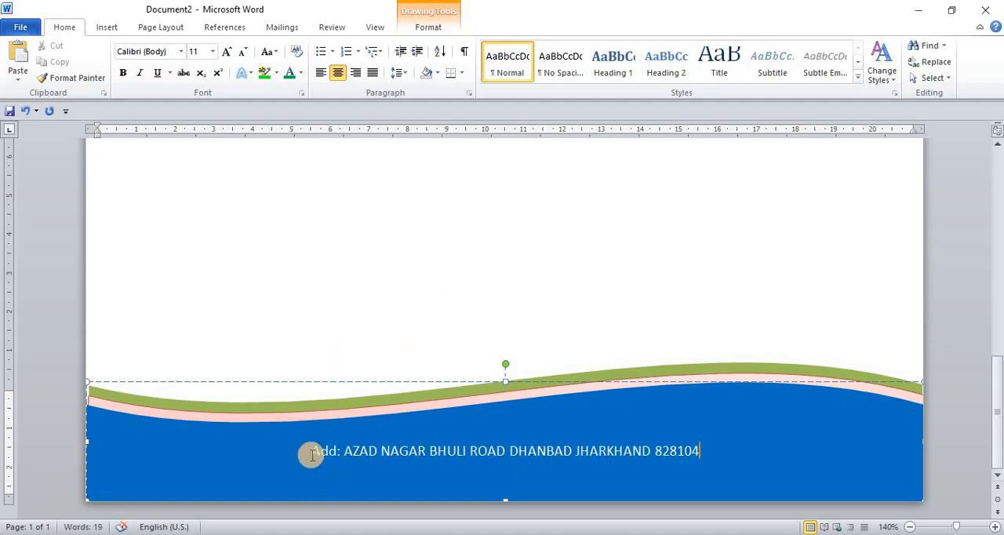
Make the footer address line bold and set its font to Algerian
left_click(337, 447)
left_click_drag(337, 447, 698, 458)
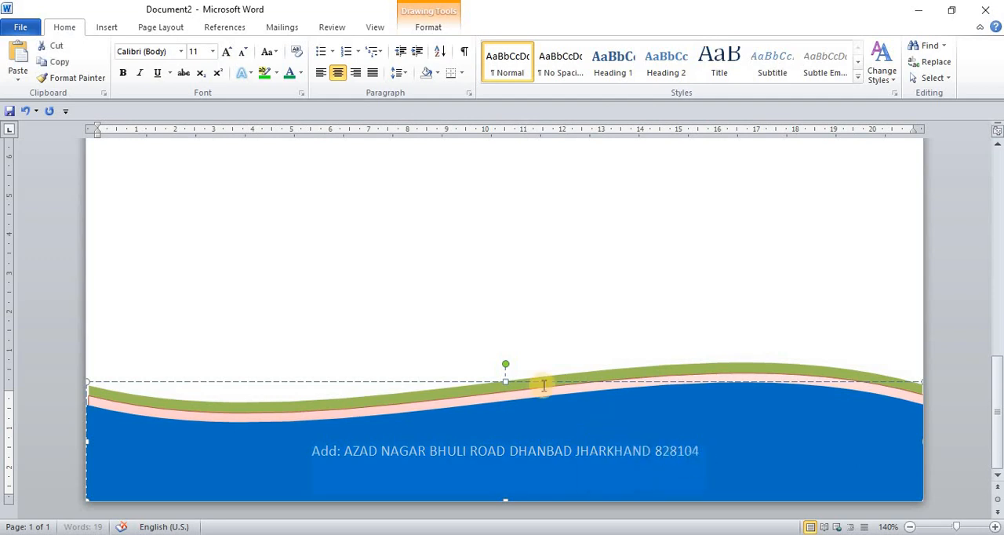
left_click(123, 72)
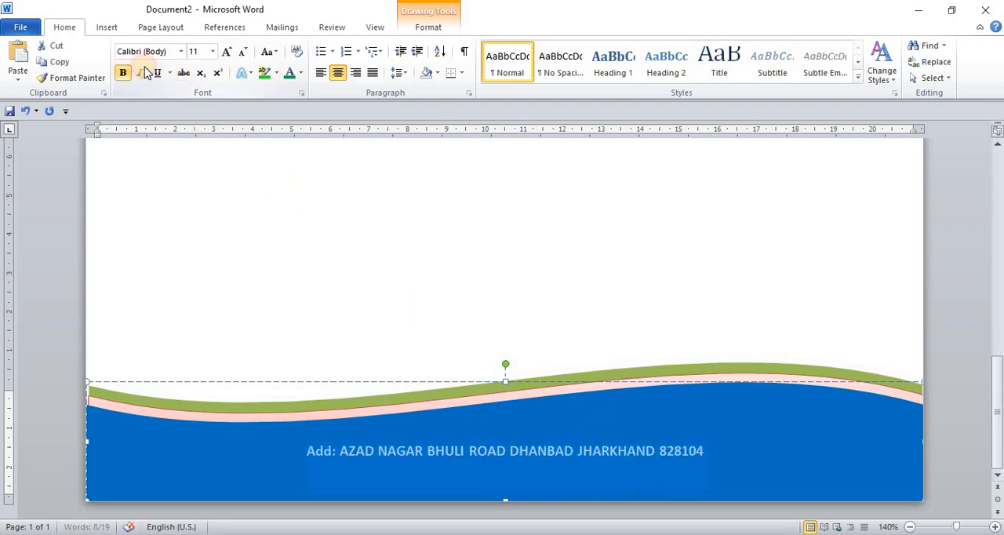
left_click(181, 54)
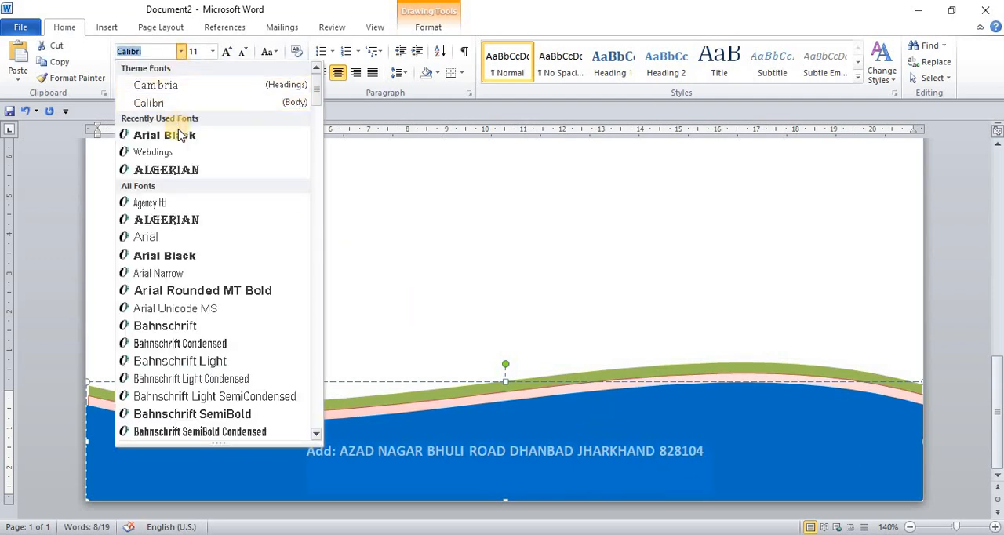
left_click(180, 171)
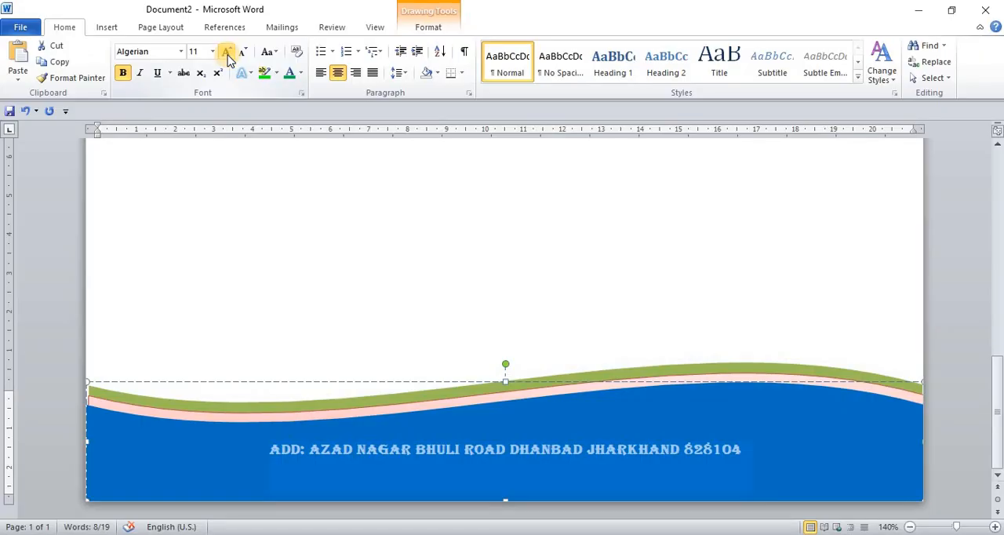
Enlarge the footer address text to 18 pt and deselect the wave
left_click(227, 53)
left_click(226, 52)
left_click(227, 52)
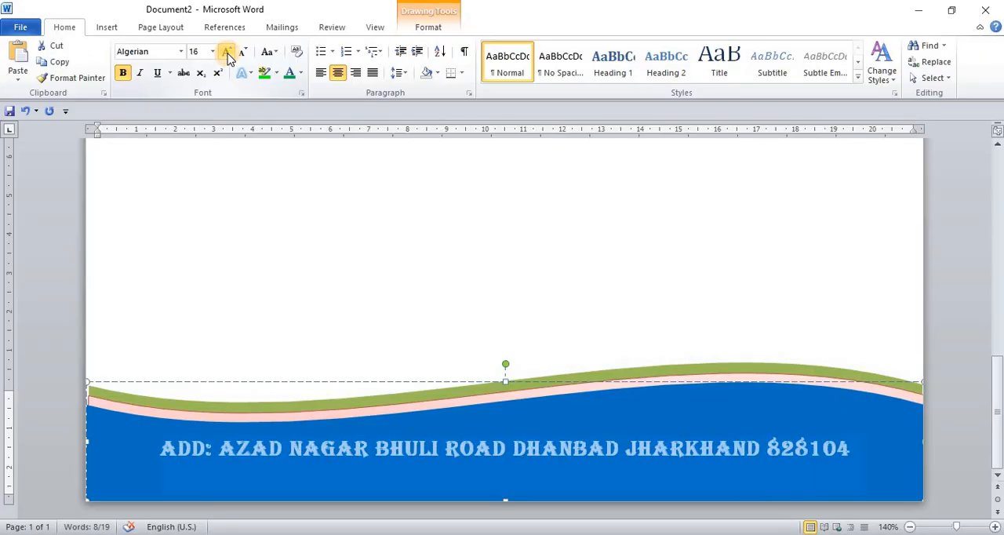
left_click(227, 52)
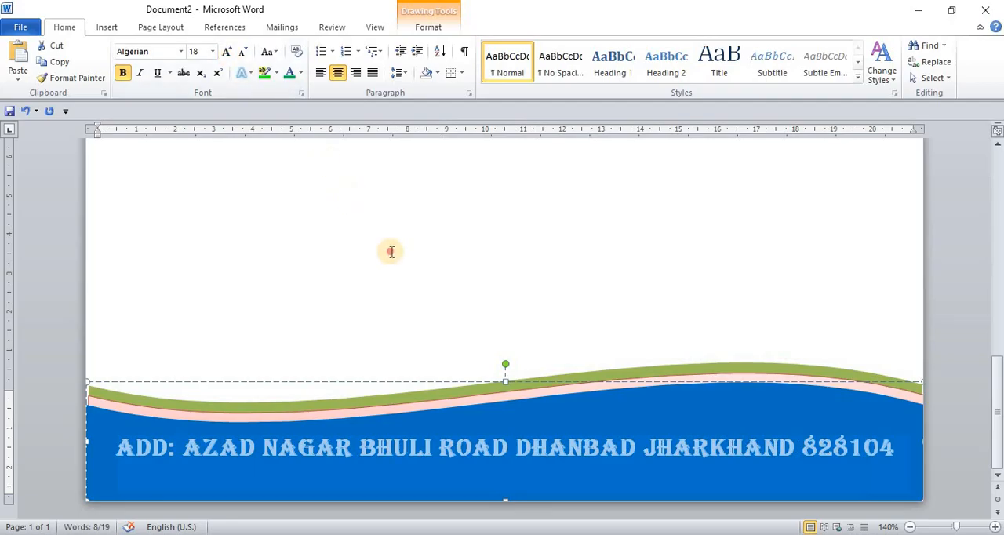
left_click(390, 250)
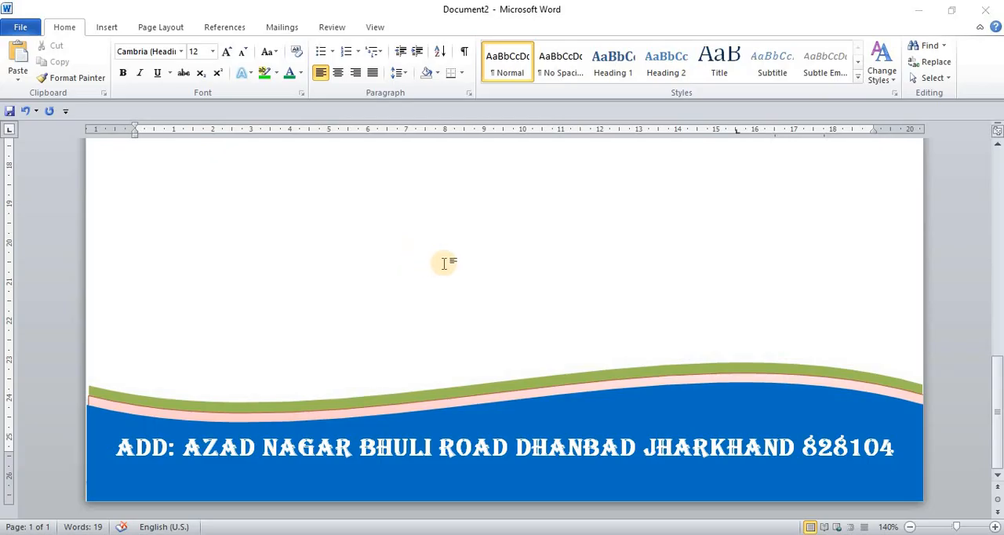
Examine the complete letterhead page at 50% zoom, from the heading and logos down to the wavy footer
key("super")
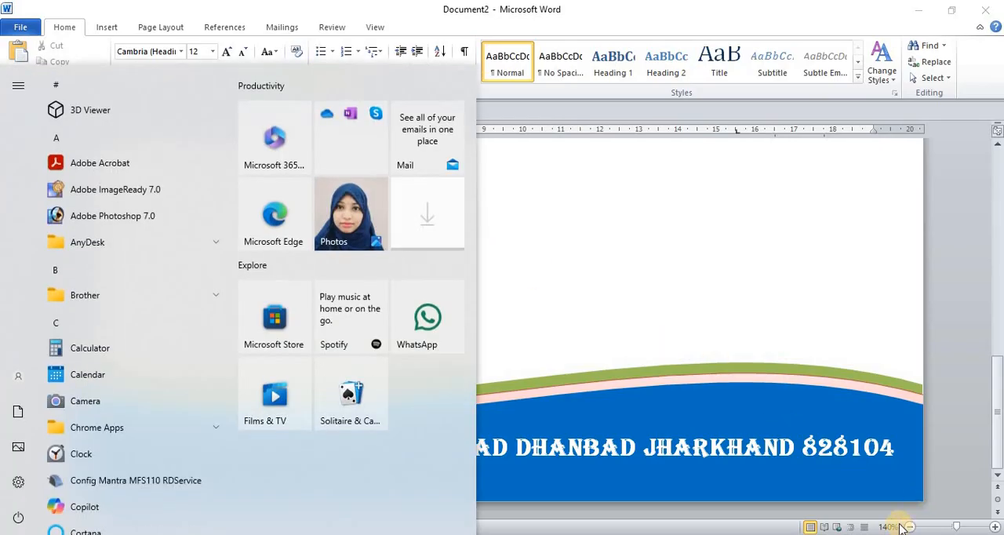
left_click(687, 324)
left_click(910, 527)
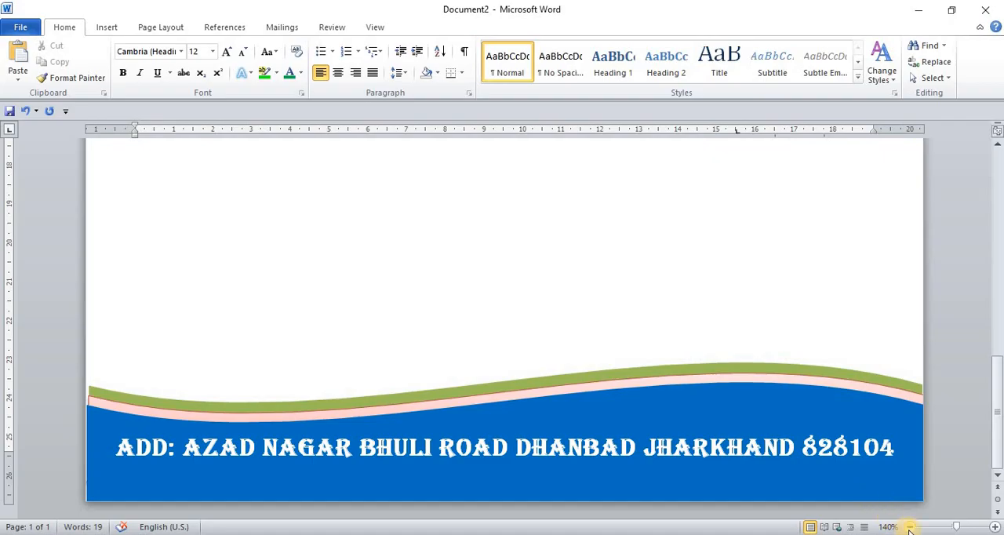
left_click(910, 526)
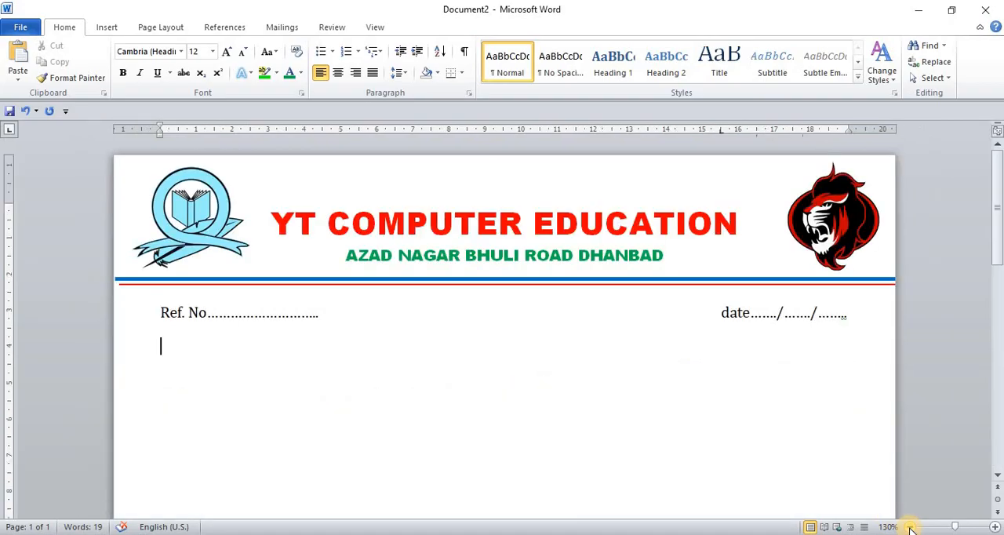
left_click(909, 527)
left_click(910, 527)
left_click(910, 527)
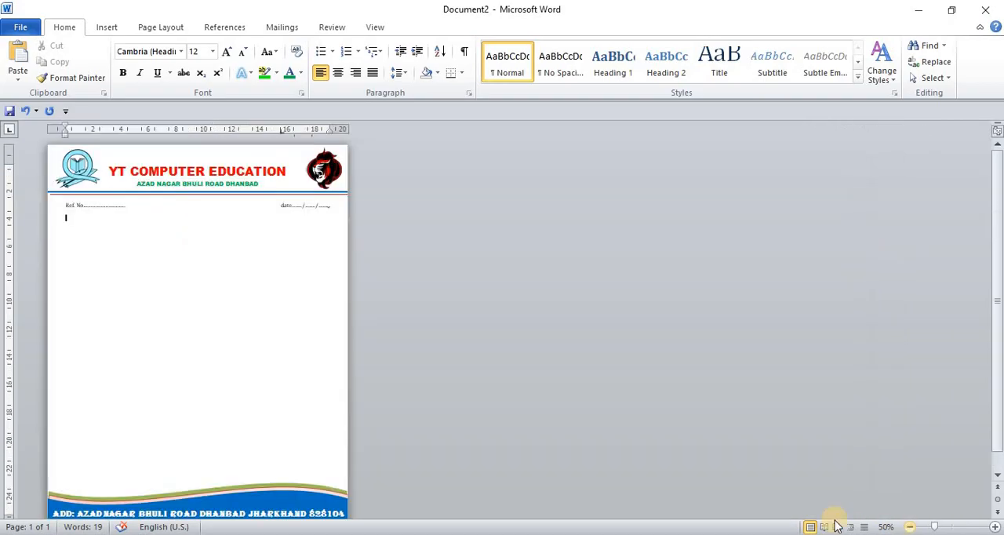
scroll(242, 424, "down", 1)
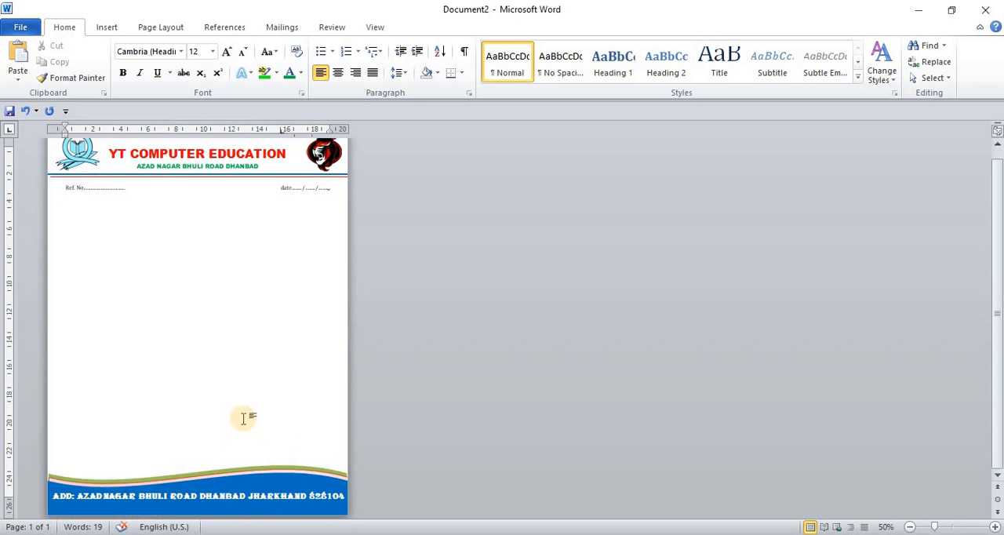